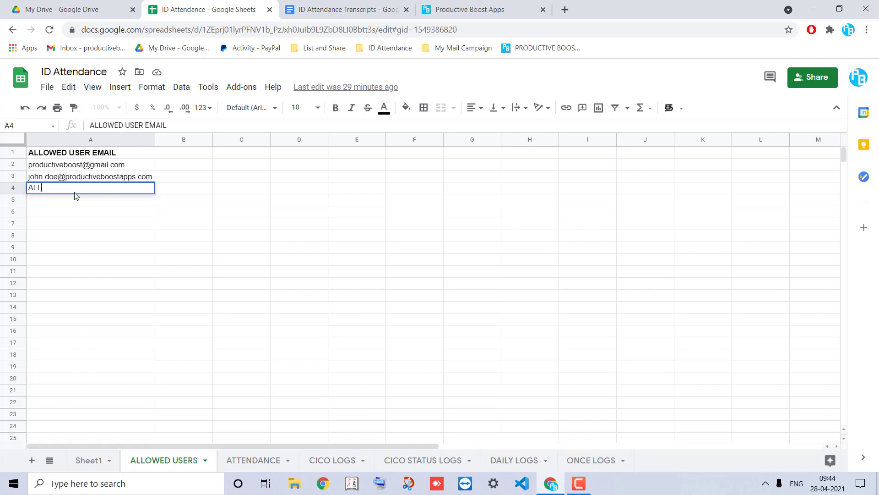
Add 'ALL DOMAIN yourdomain.com' as the fourth allowed user in A4, then show the ATTENDANCE sheet
key(Delete)
key(Return)
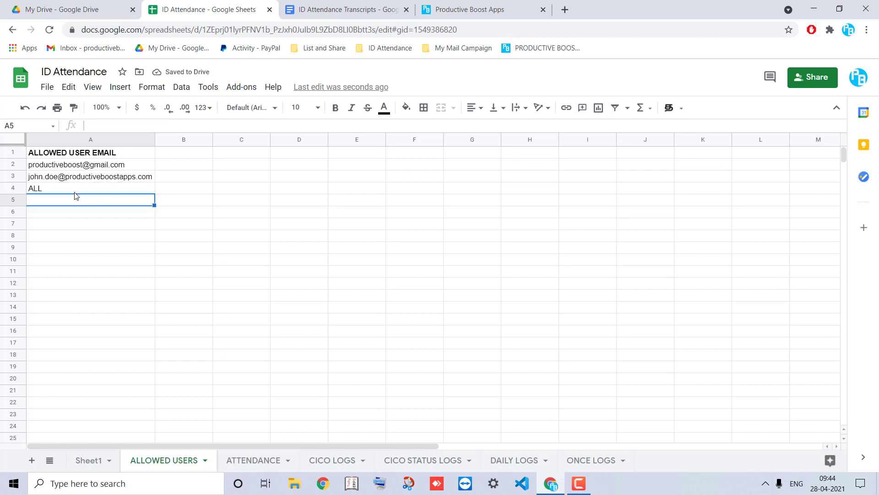
double_click(75, 193)
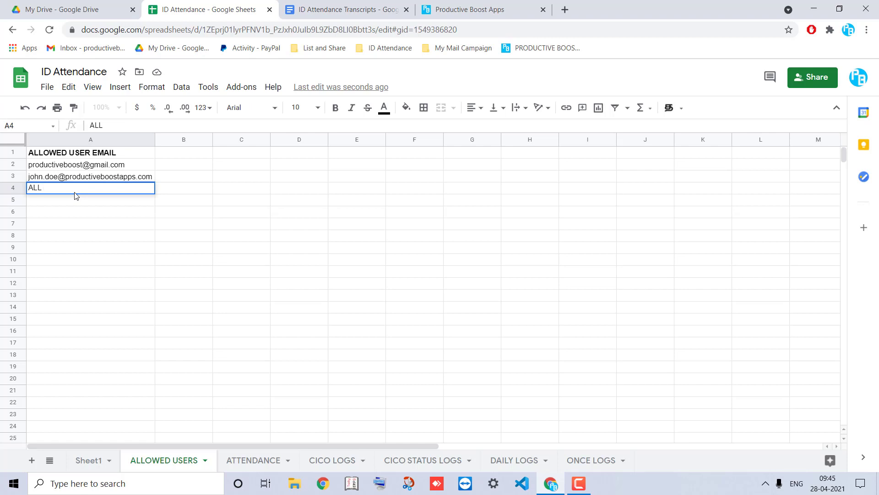
text(DOMAIN yourdomain.cm)
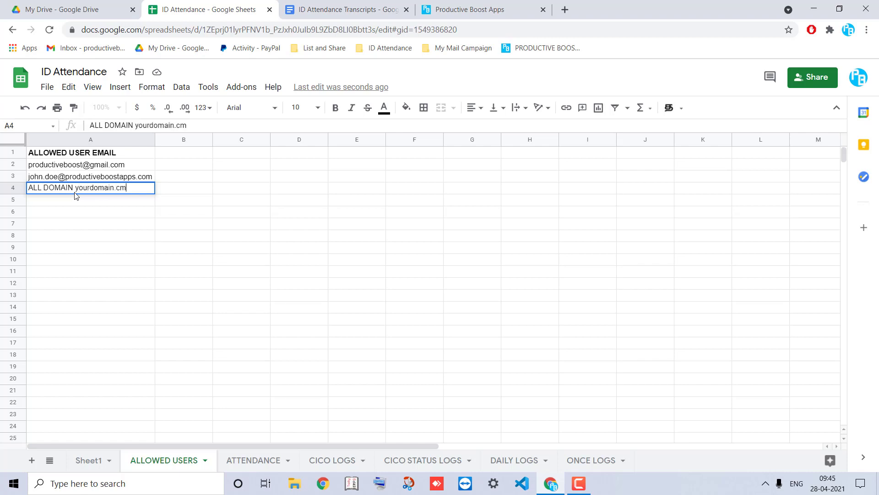
key(BackSpace)
text(om)
key(Return)
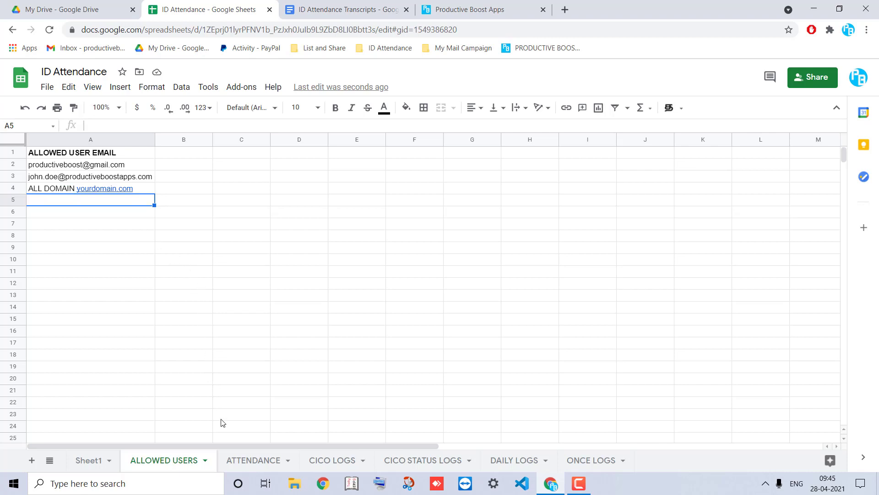
click(249, 464)
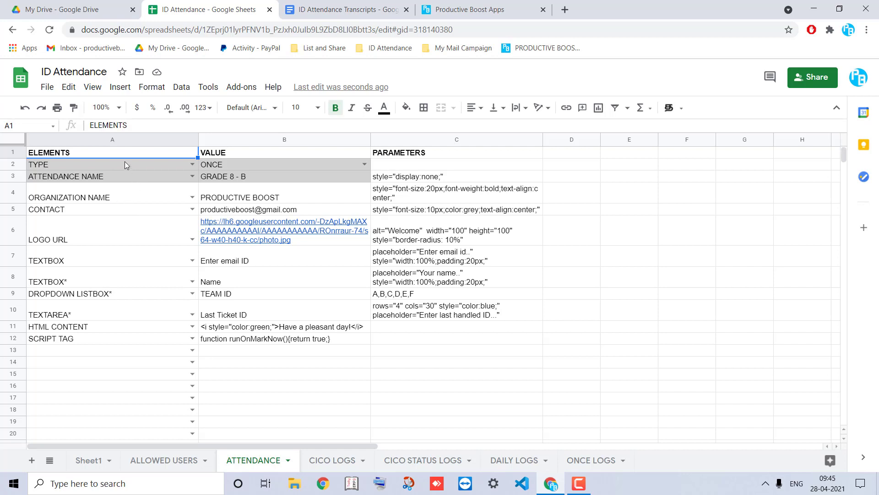
Set the attendance TYPE in row 2 to DAILY
drag(127, 165, 403, 164)
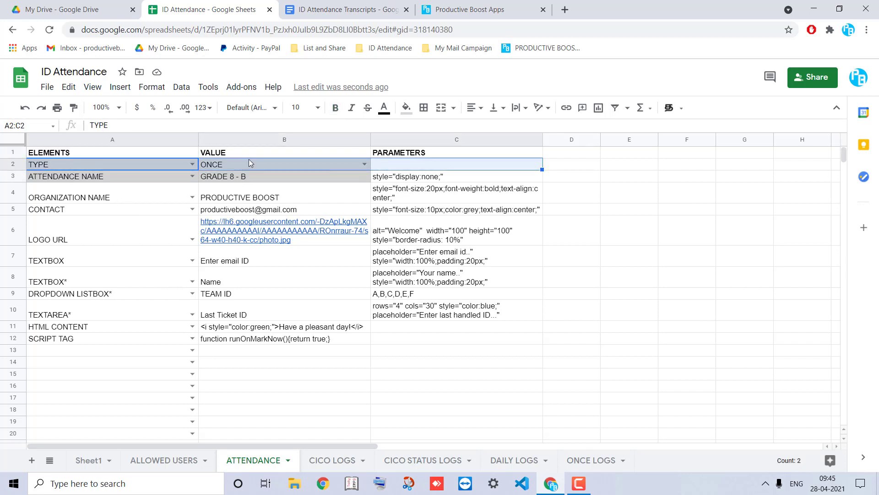
click(365, 165)
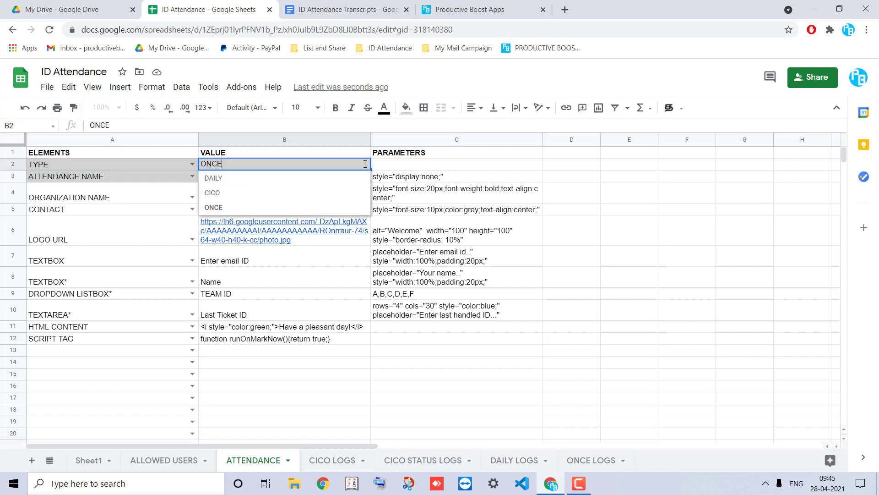
click(211, 182)
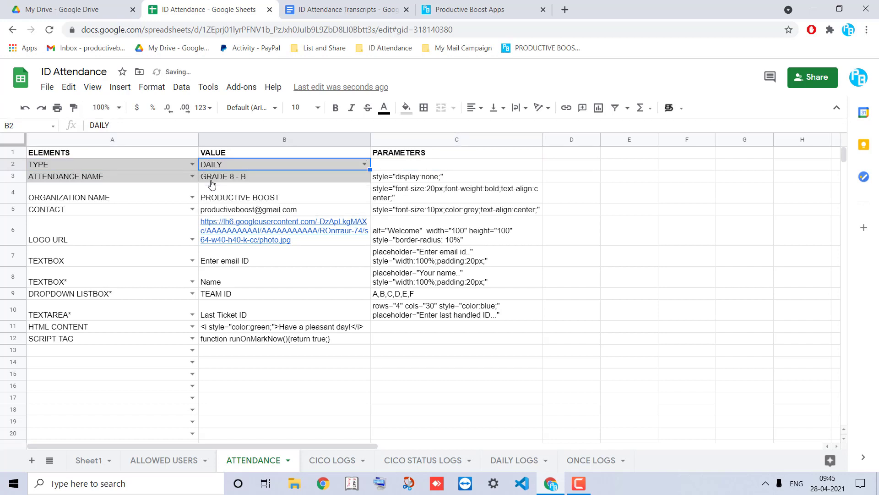
Change the attendance name in B3 to 'GRADE 8 - Computer Science'
click(140, 182)
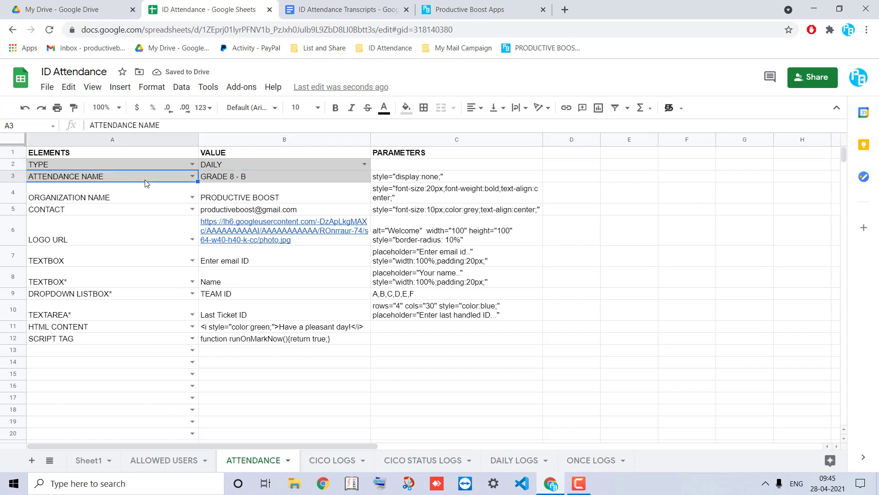
double_click(241, 177)
text(Co)
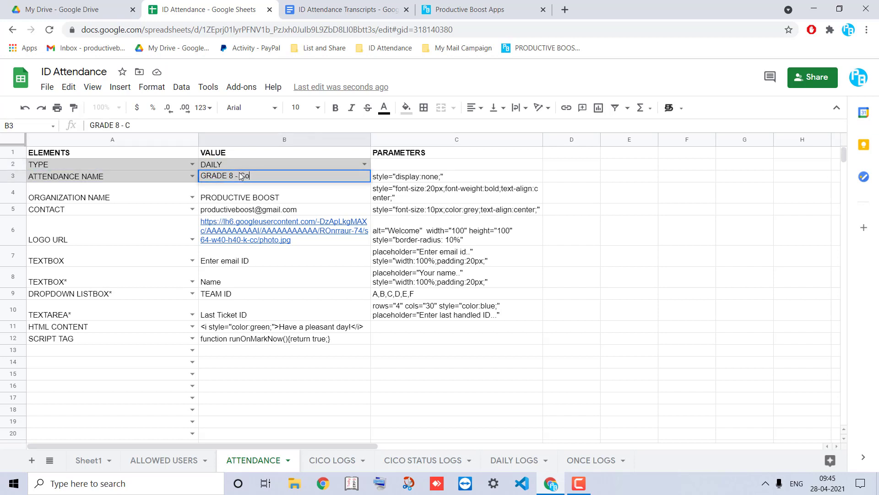
text(mputer Science)
key(Return)
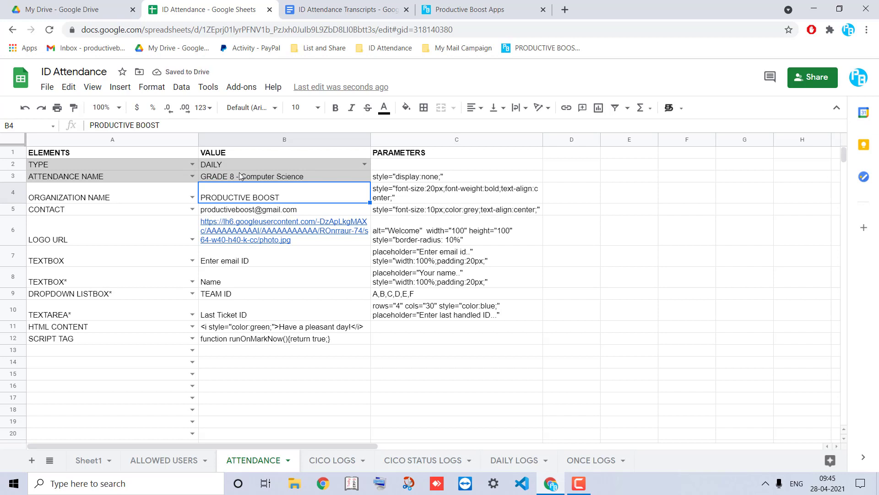
Review the organization name and contact values in B4 and B5, leaving them unchanged
click(152, 201)
click(225, 198)
double_click(225, 198)
click(155, 203)
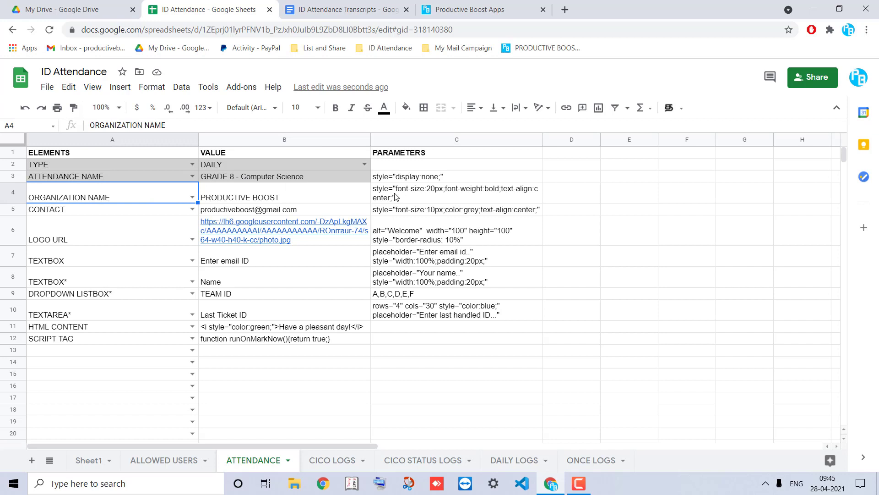
click(171, 211)
click(229, 212)
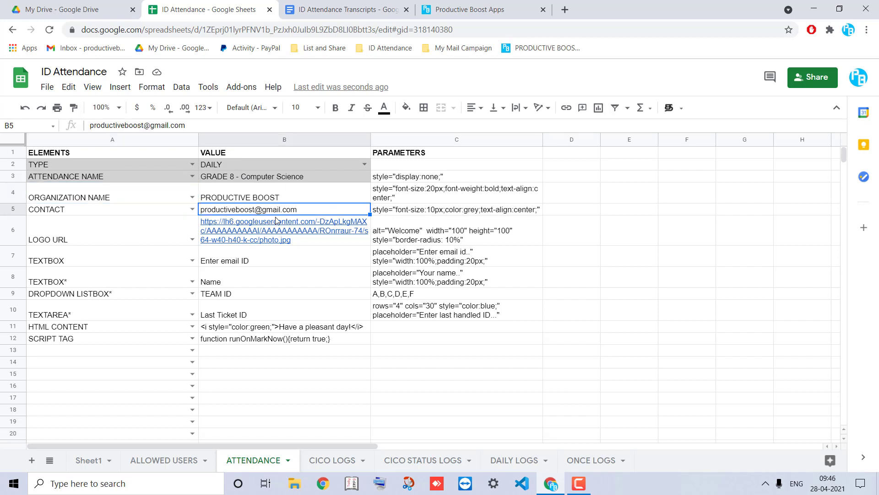
Change the logo's border-radius in C6 from 10% to 50%
click(151, 231)
click(401, 235)
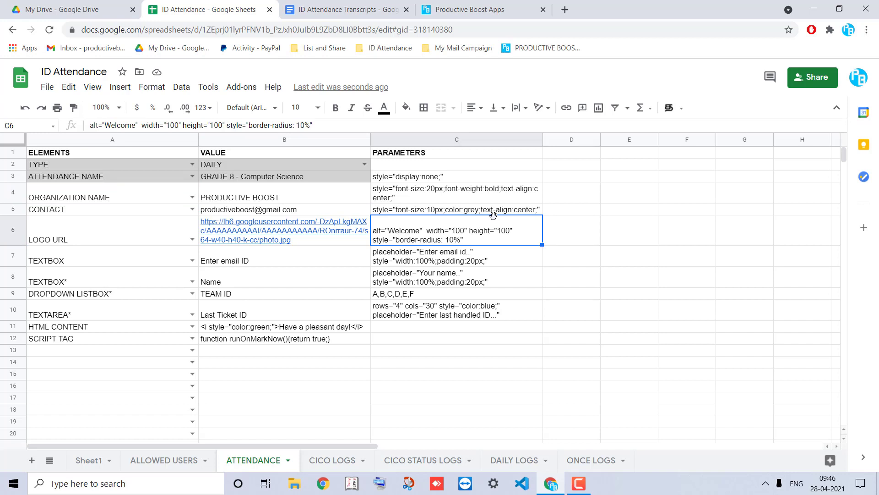
double_click(459, 241)
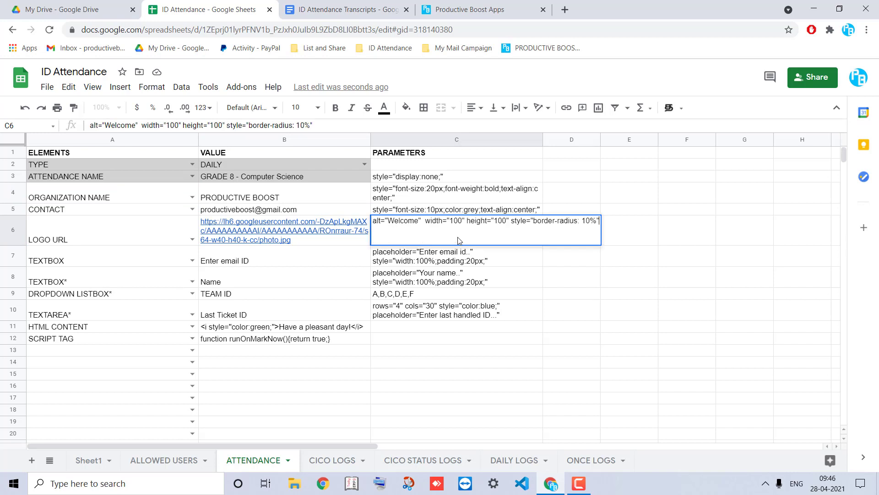
click(587, 221)
key(BackSpace)
text(5)
key(Return)
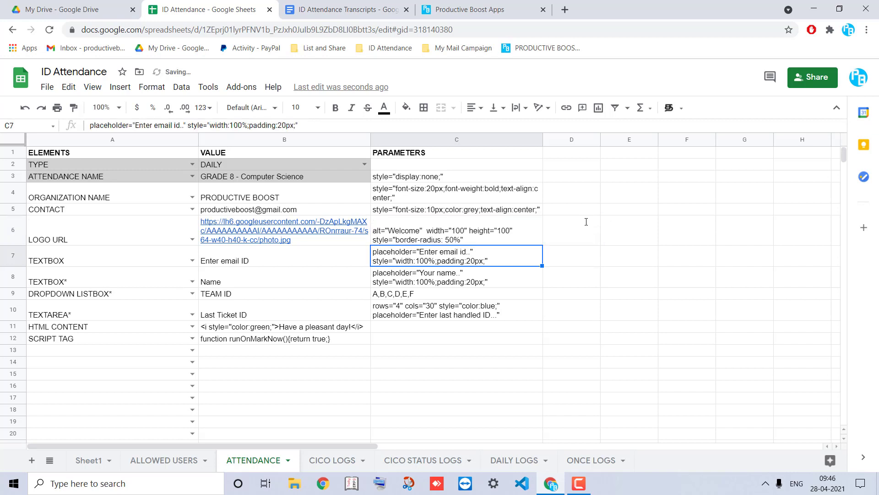
click(192, 256)
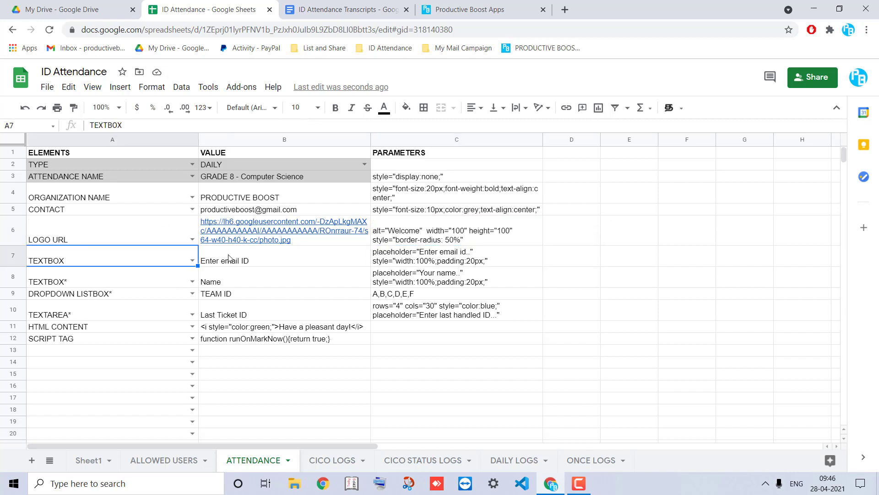
Start the ID Attendance admin settings and preview the attendance form in the sidebar
click(235, 89)
mouse_move(281, 135)
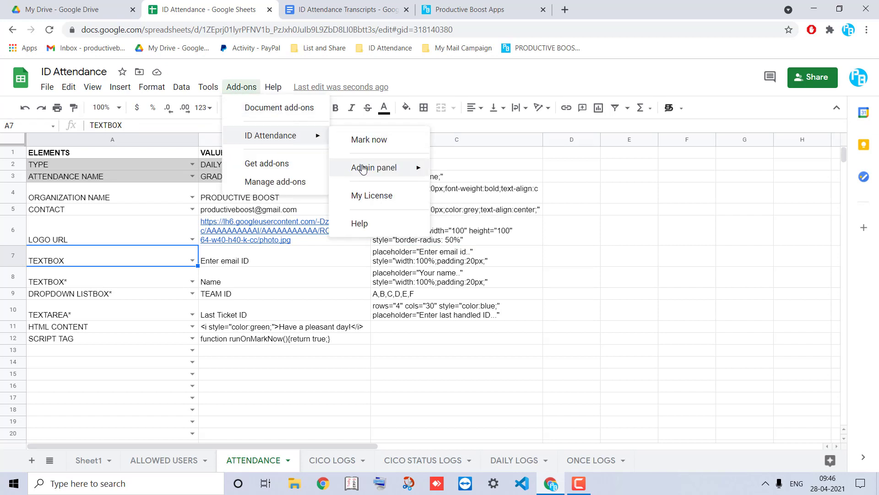
mouse_move(363, 169)
click(475, 173)
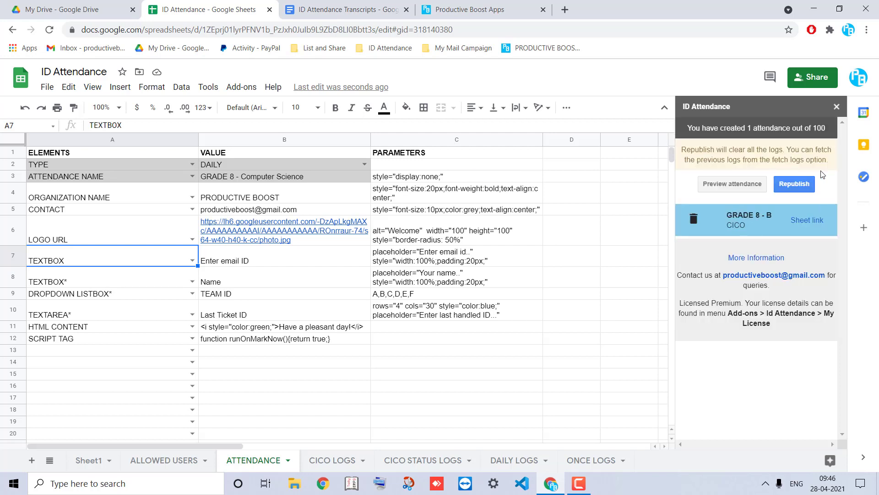
click(728, 188)
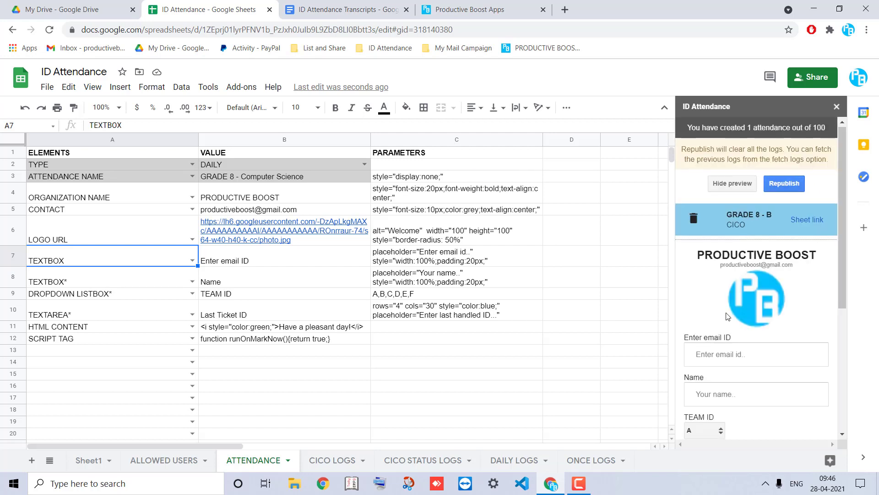
scroll(729, 316, down, 2)
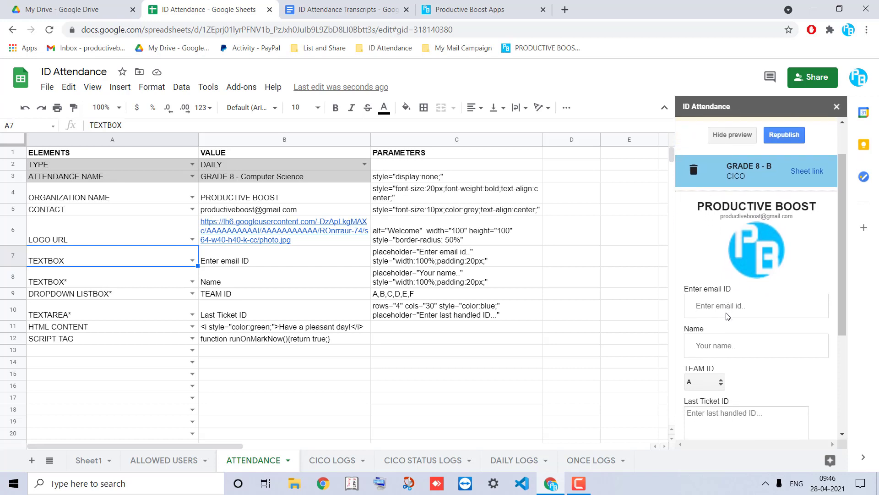
Change the logo width and height in C6 from 100 to 50
double_click(459, 241)
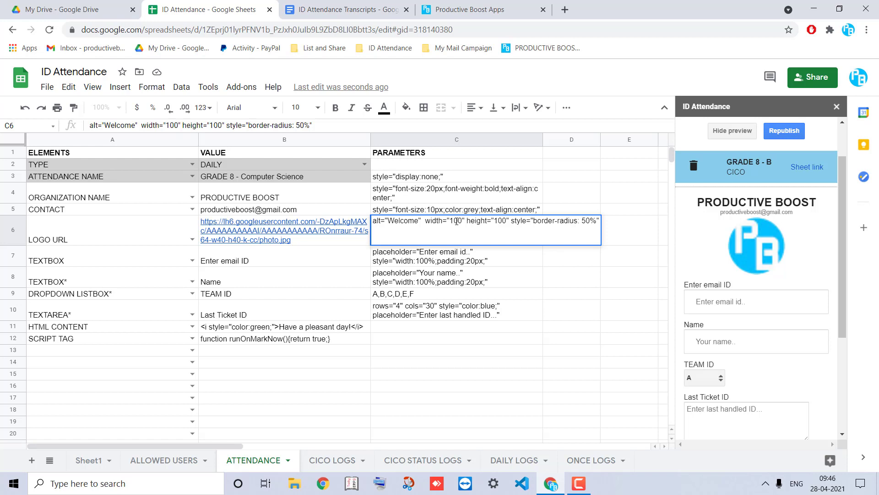
key(BackSpace)
key(Delete)
key(Delete)
text(50)
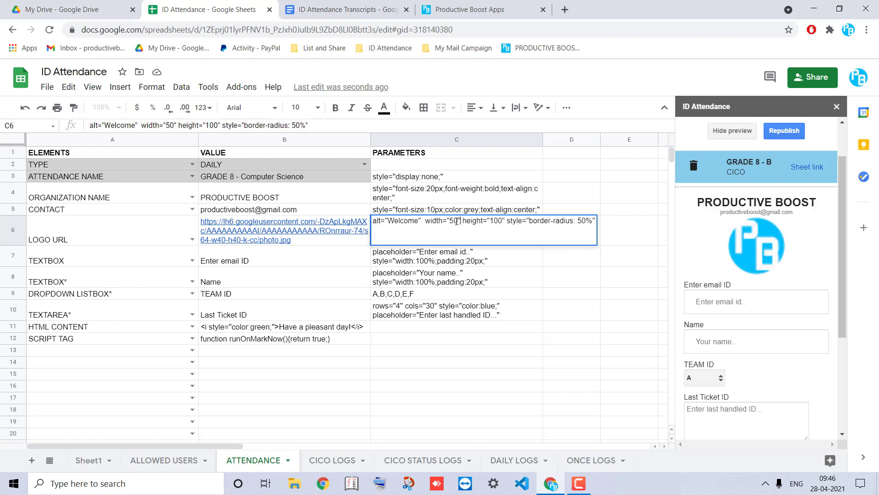
key(BackSpace)
key(Delete)
key(Delete)
text(50)
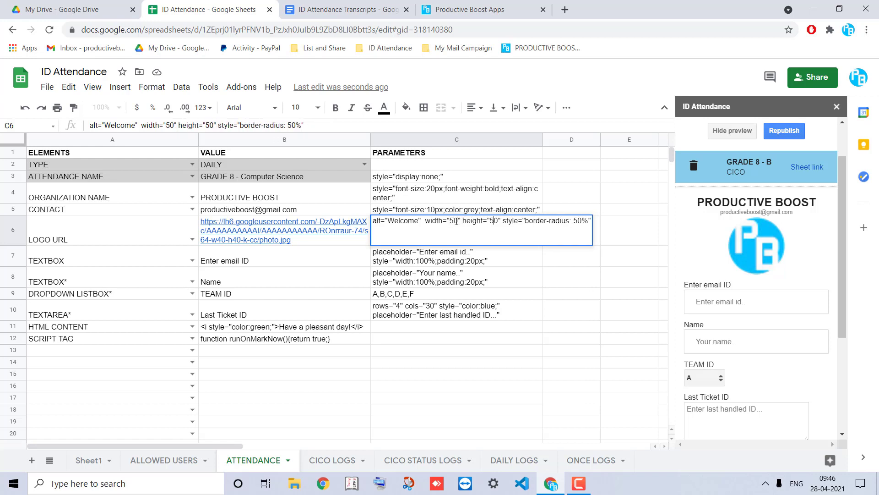
key(Return)
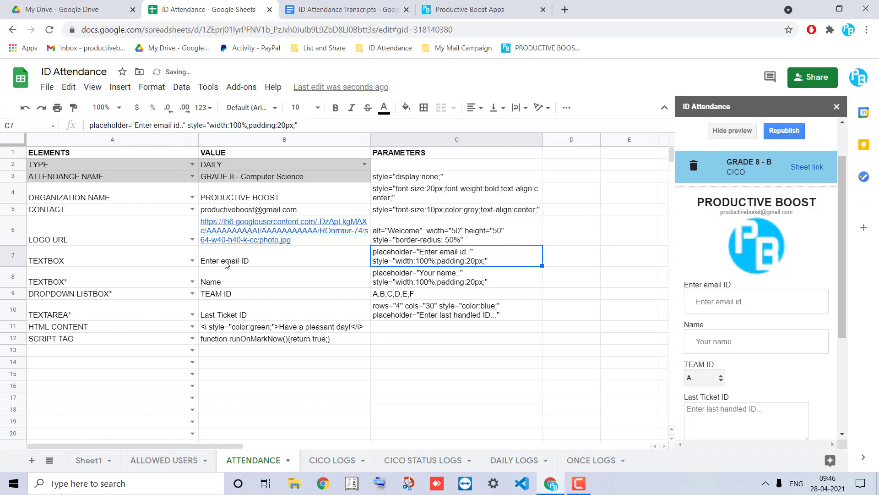
Inspect the email TEXTBOX rows 7–8 and the preview's email field without changing them
click(251, 263)
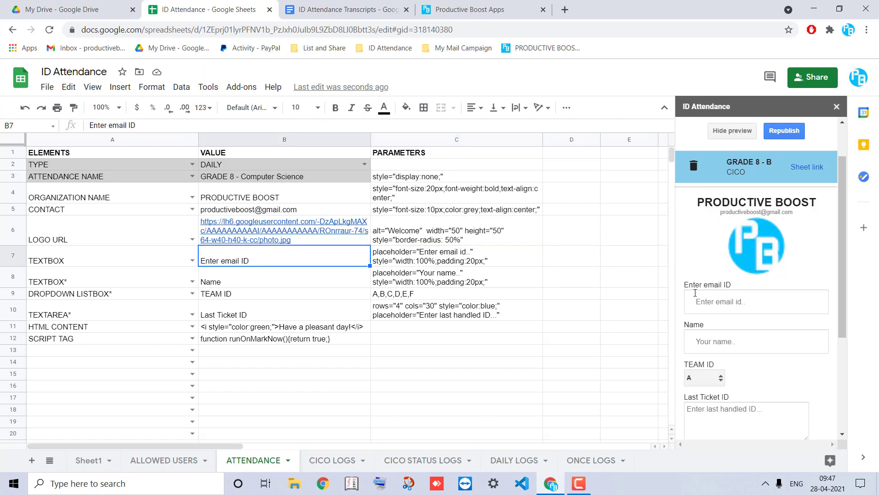
click(696, 296)
click(84, 279)
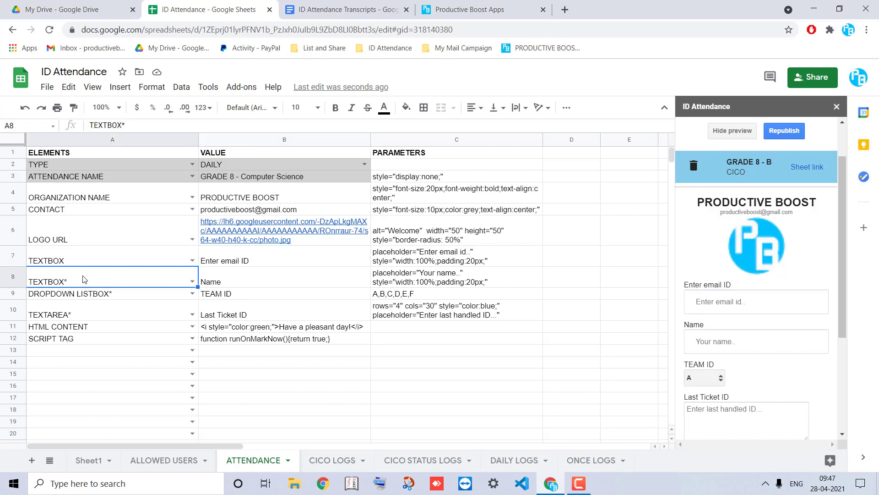
double_click(85, 279)
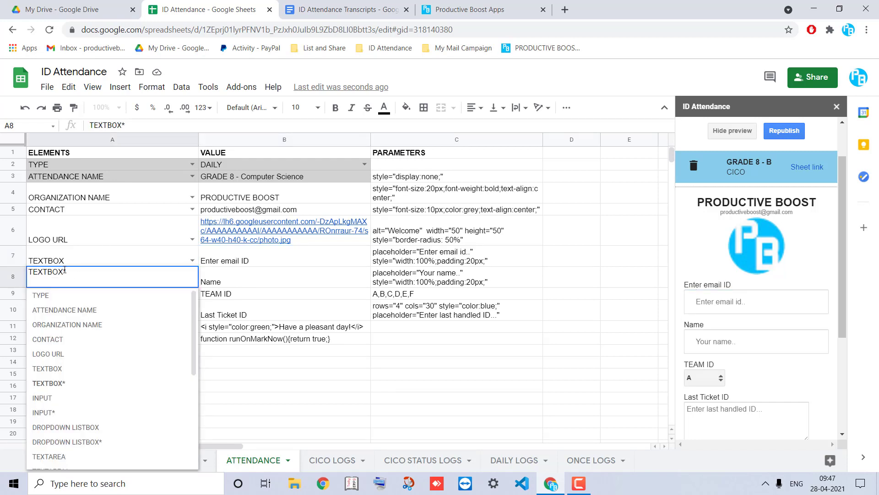
double_click(65, 271)
click(247, 281)
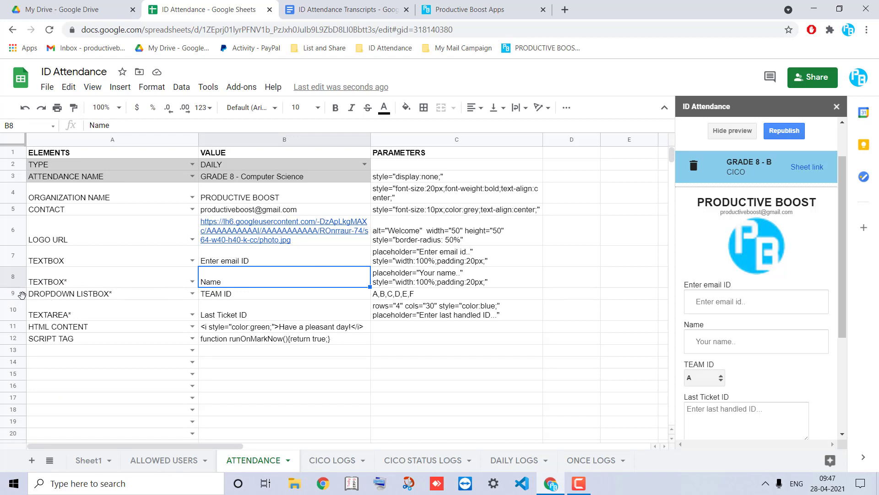
Insert an INPUT row labelled 'Enter date of joining' above DROPDOWN LISTBOX*, then load W3Schools' input tag page
click(16, 293)
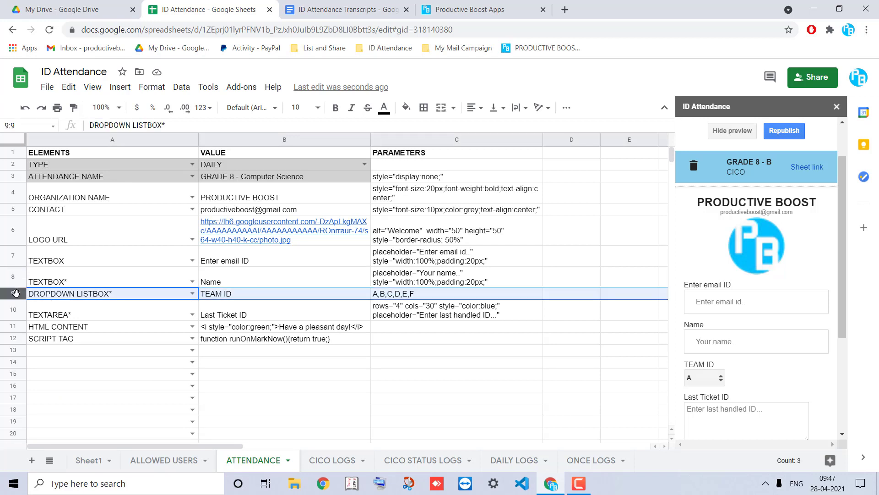
right_click(16, 293)
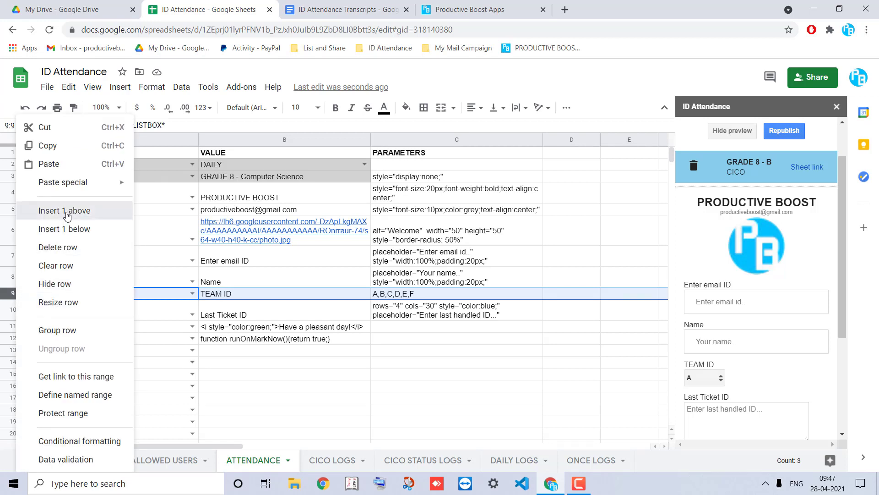
click(67, 216)
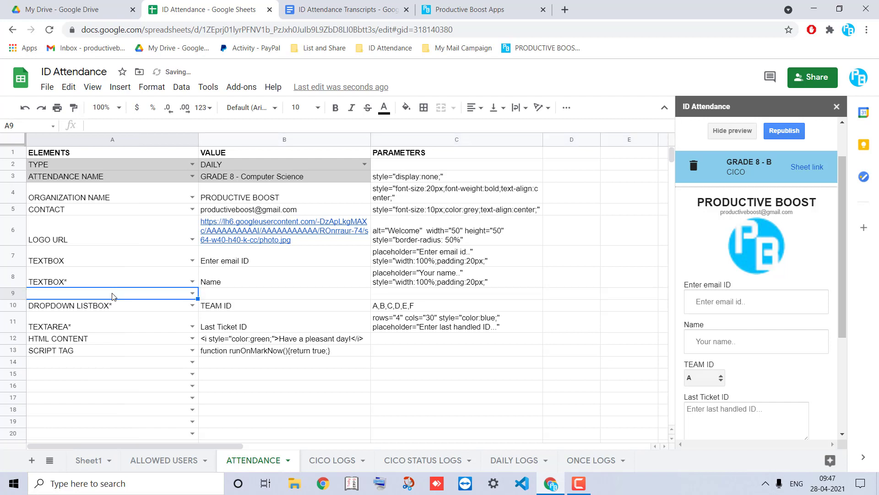
click(193, 293)
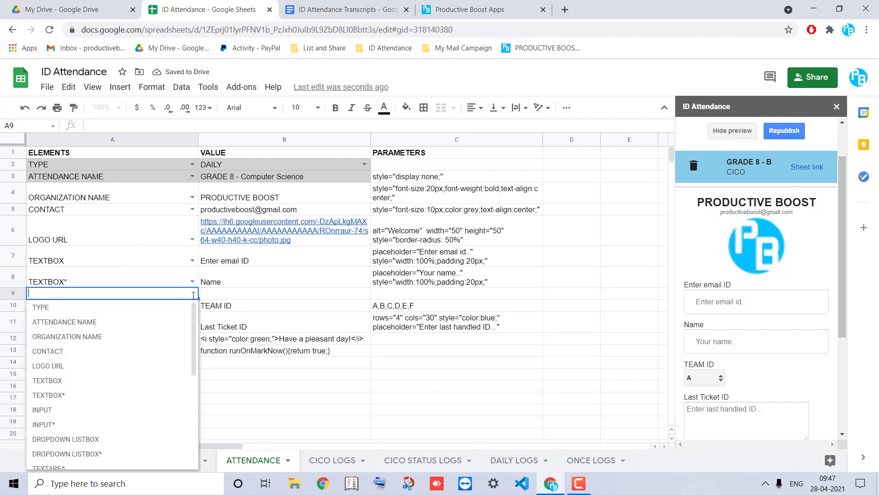
text(IN)
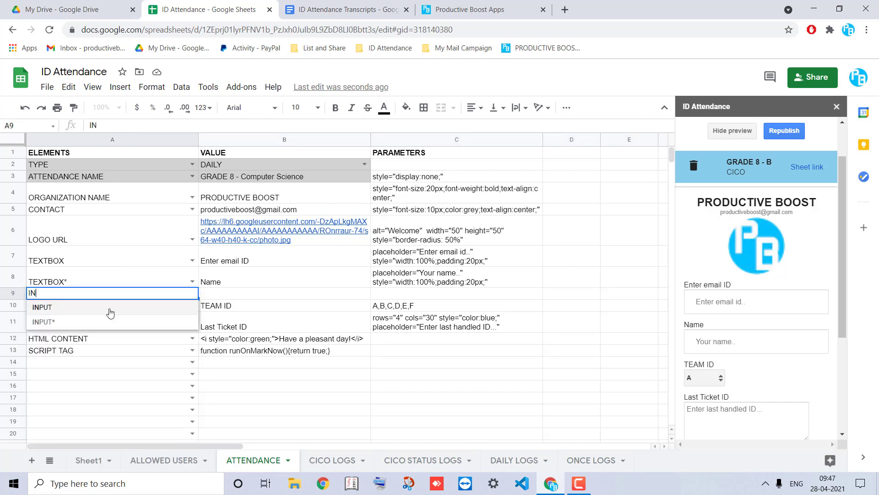
click(110, 306)
click(208, 293)
text(Enter type of joining)
key(Return)
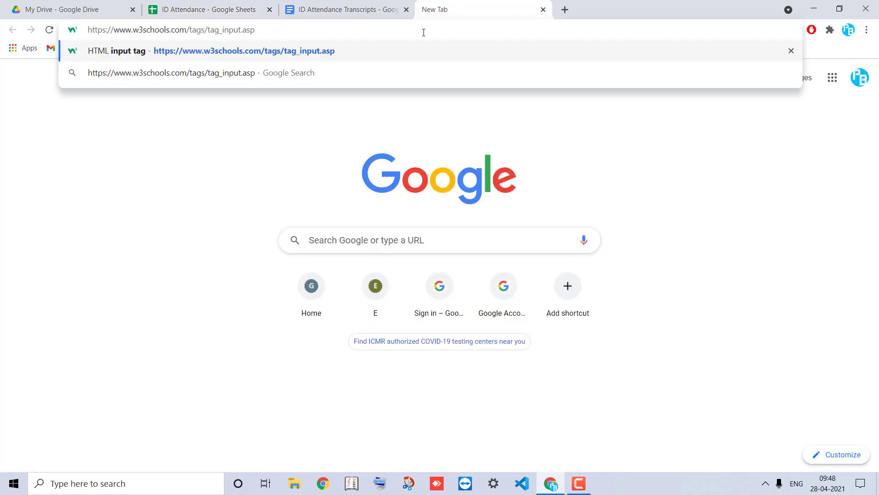
key(Return)
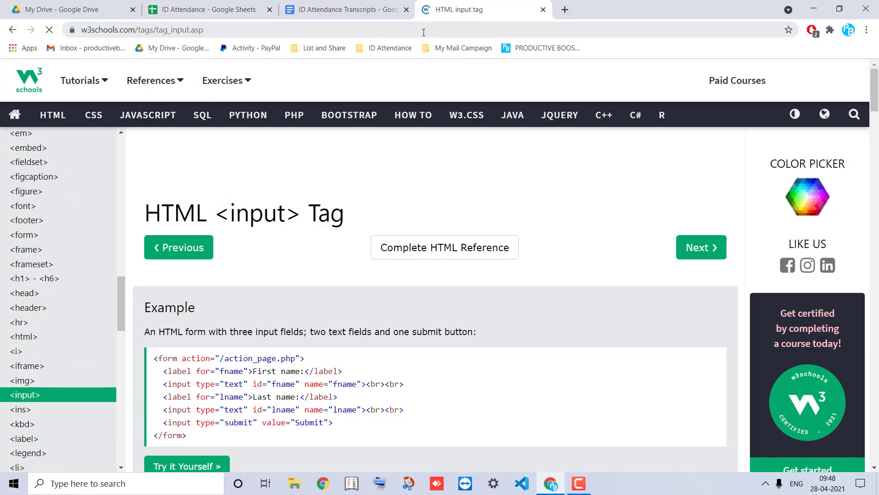
Select type="datetime-local" in W3Schools' input types list and return to the ID Attendance spreadsheet
scroll(284, 221, down, 10)
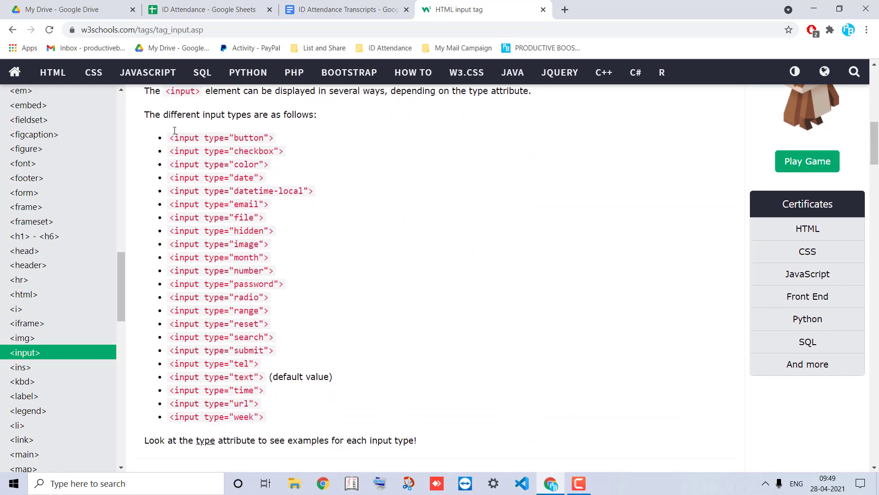
drag(146, 115, 301, 419)
click(301, 420)
drag(204, 191, 310, 193)
key(ctrl+c)
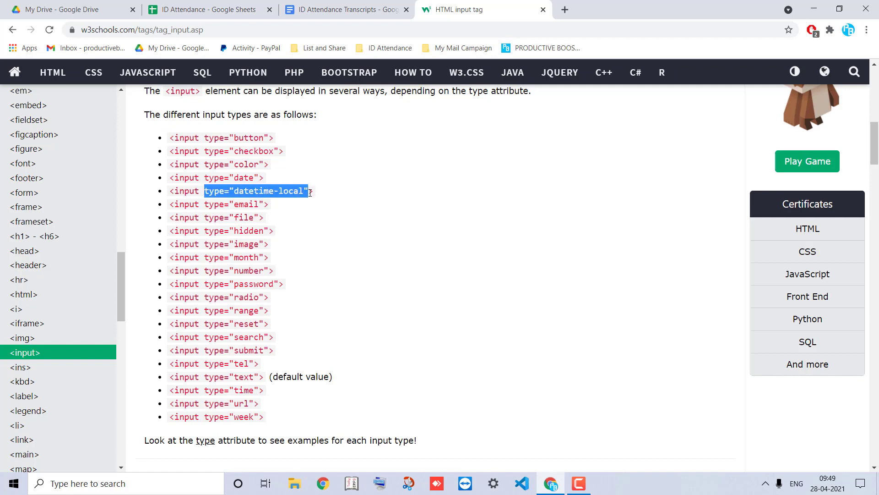
click(209, 9)
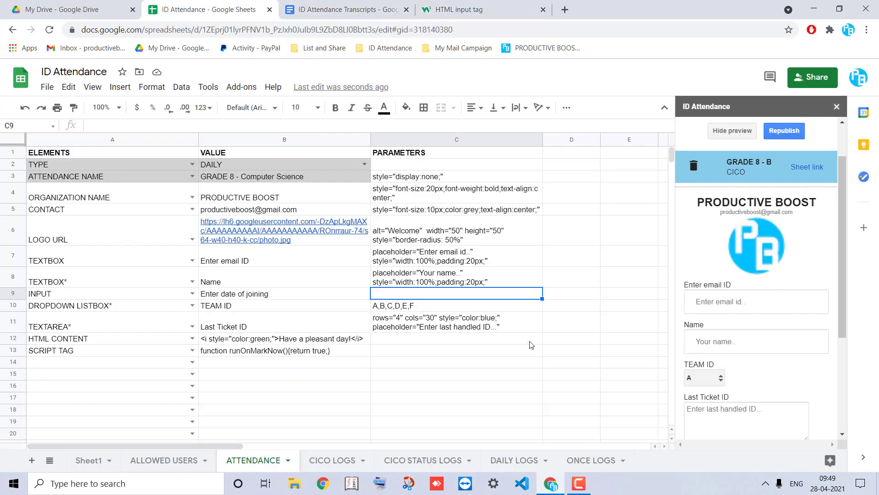
Paste type="datetime-local" into C9 and reload the form preview
double_click(420, 296)
key(ctrl+v)
click(451, 273)
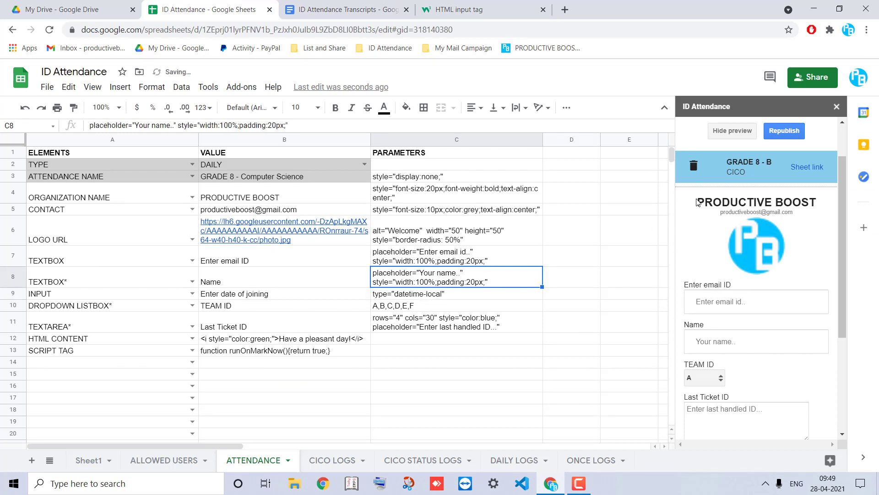
scroll(696, 199, up, 2)
click(728, 183)
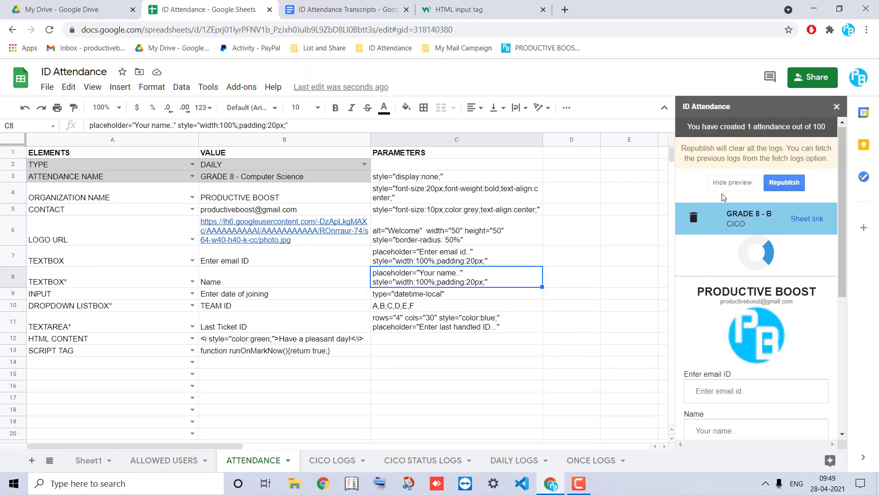
click(726, 184)
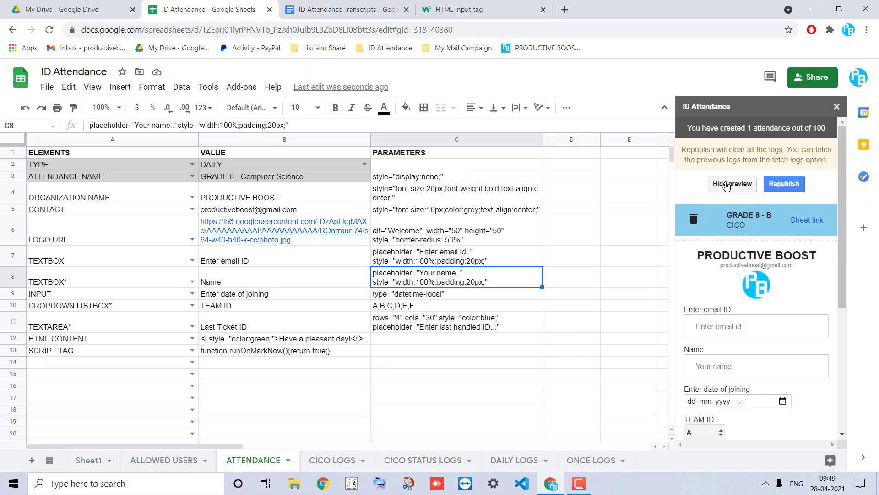
Test the joining date field in the preview with the 21st at hour 13
scroll(778, 308, down, 1)
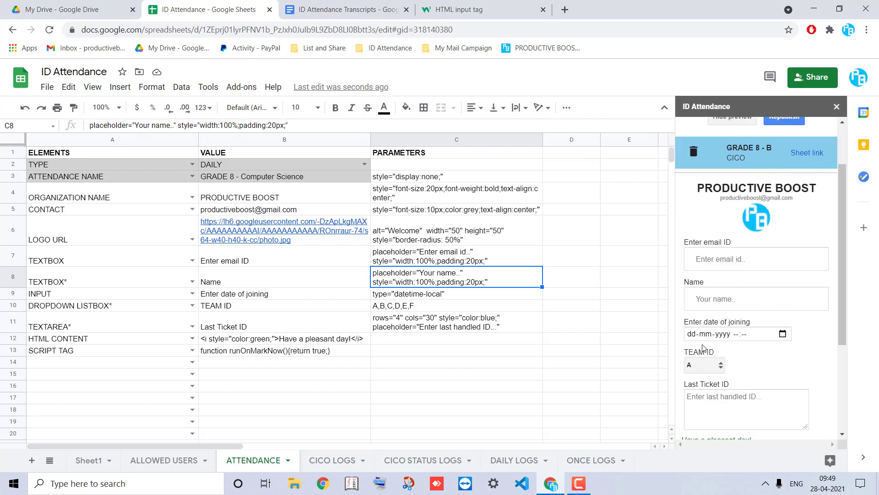
click(782, 334)
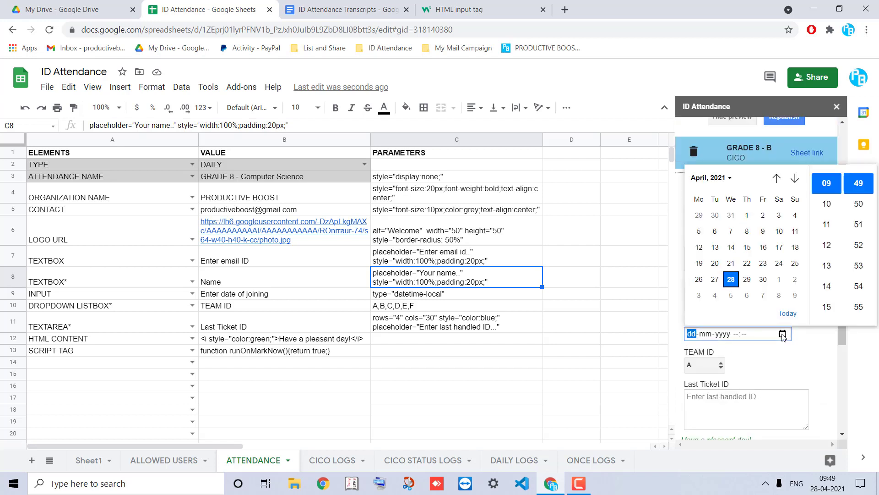
click(731, 262)
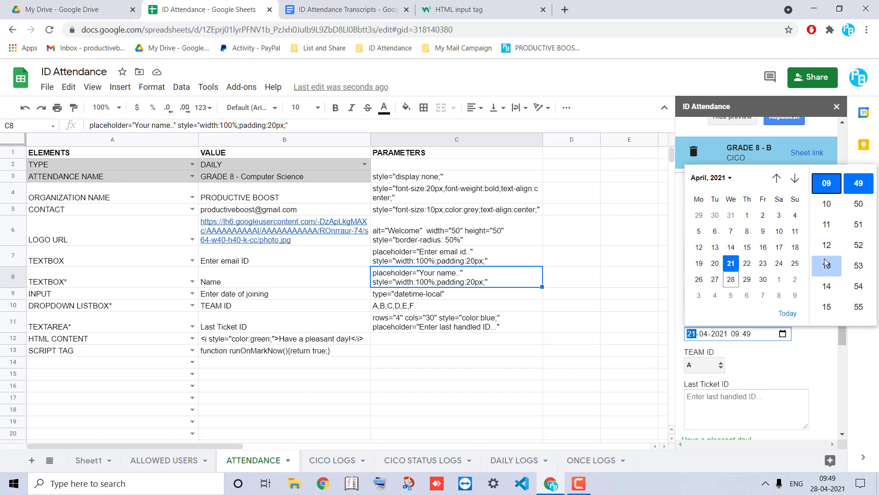
click(827, 265)
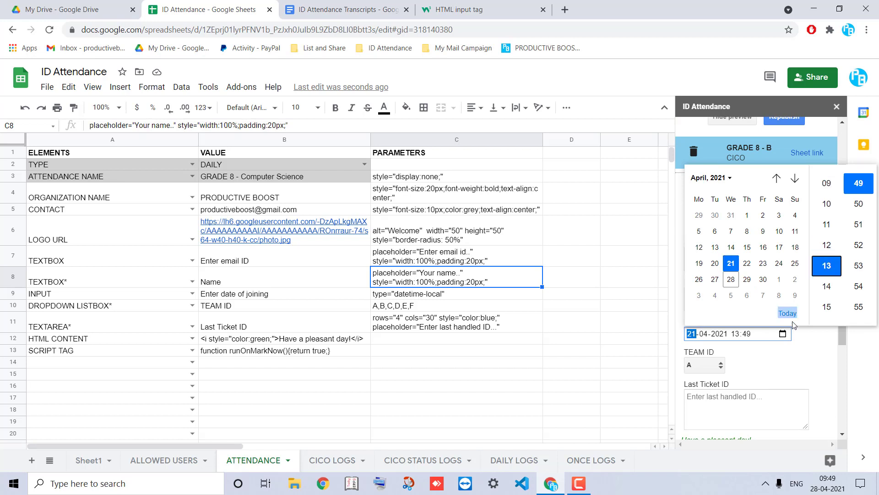
click(819, 347)
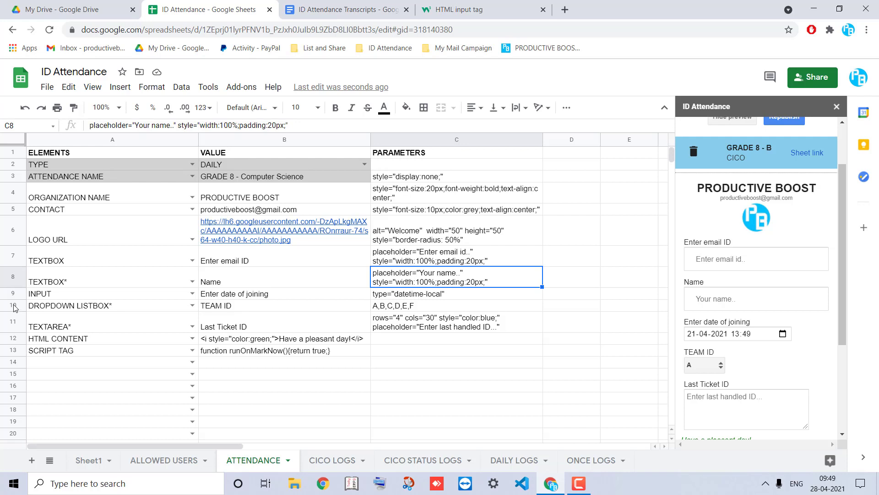
Choose team D in the preview's TEAM ID dropdown and check C10's team options
click(64, 307)
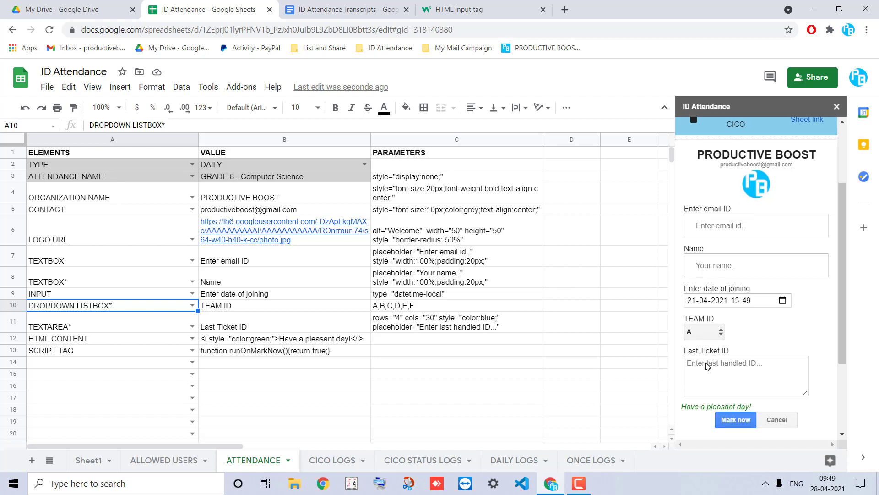
scroll(707, 365, down, 1)
click(716, 329)
click(702, 364)
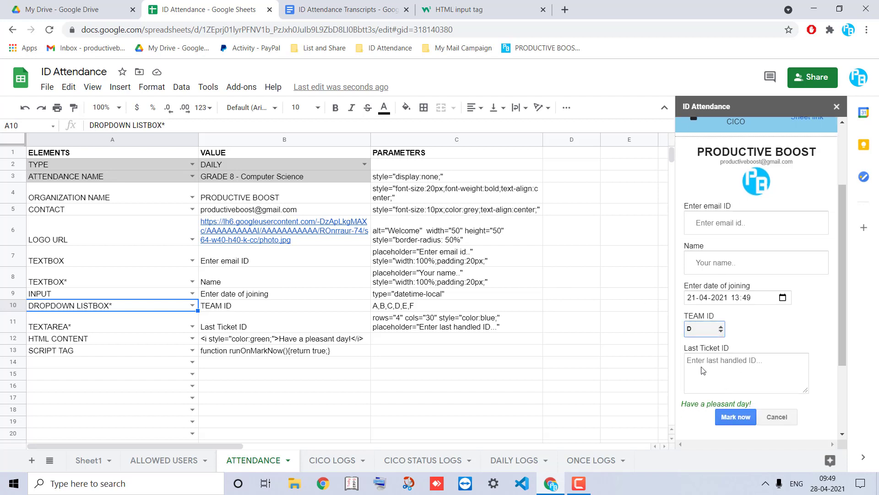
click(436, 309)
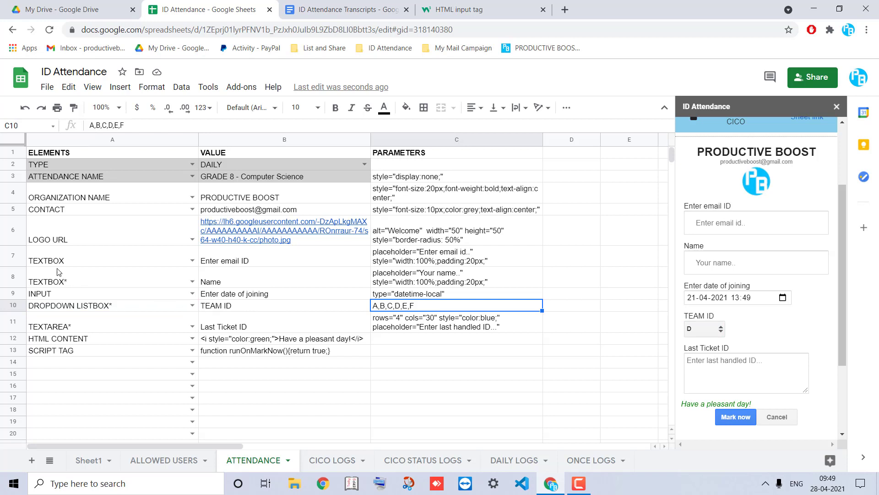
Review the TEXTAREA* Last Ticket ID row 11 and try its box in the preview
click(58, 328)
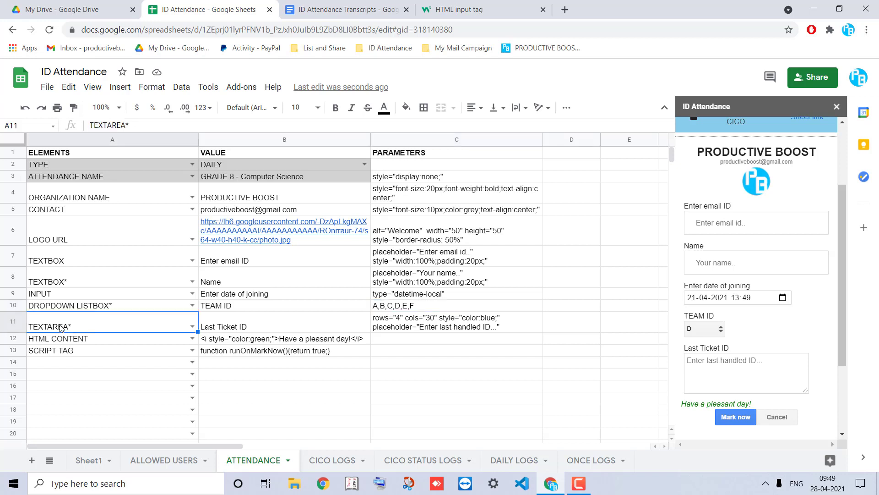
click(215, 326)
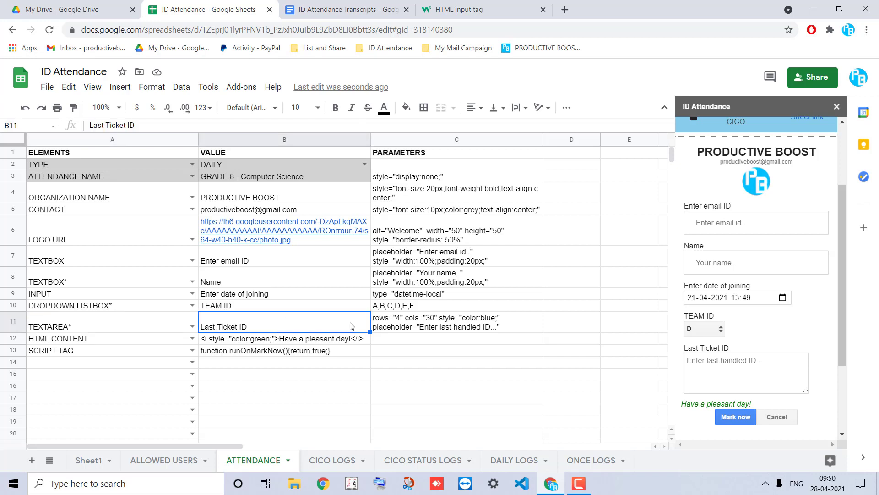
click(400, 321)
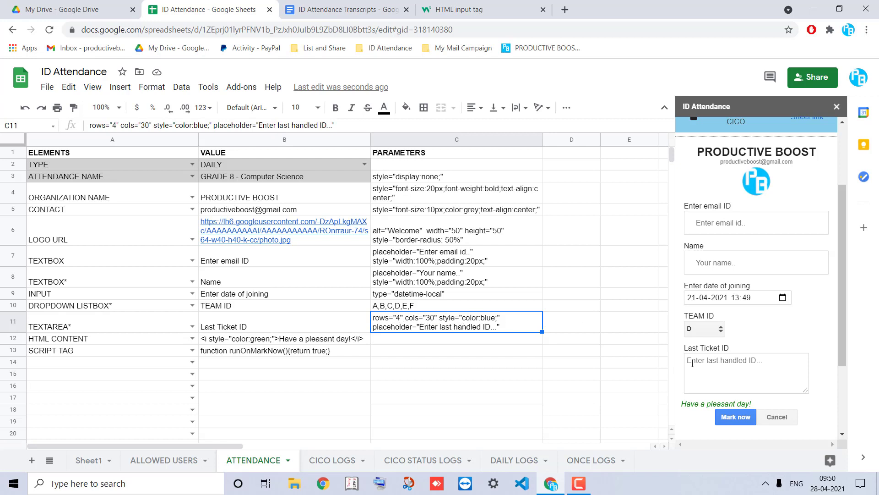
click(729, 366)
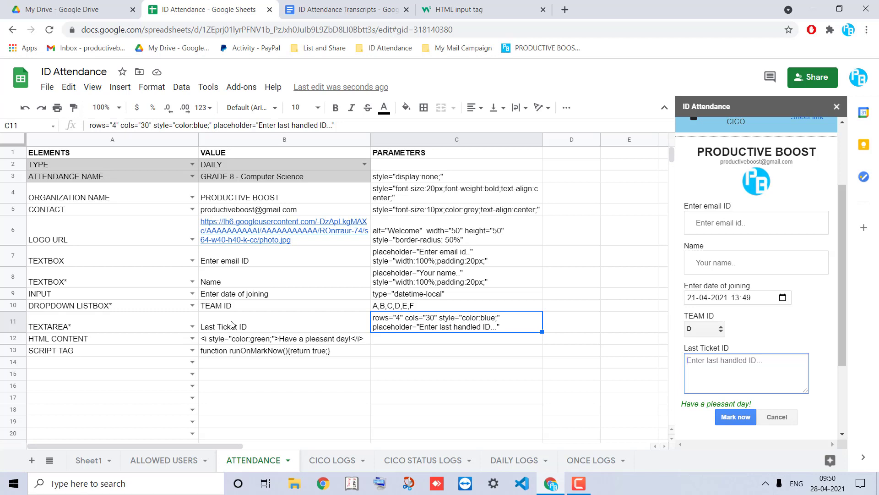
click(13, 338)
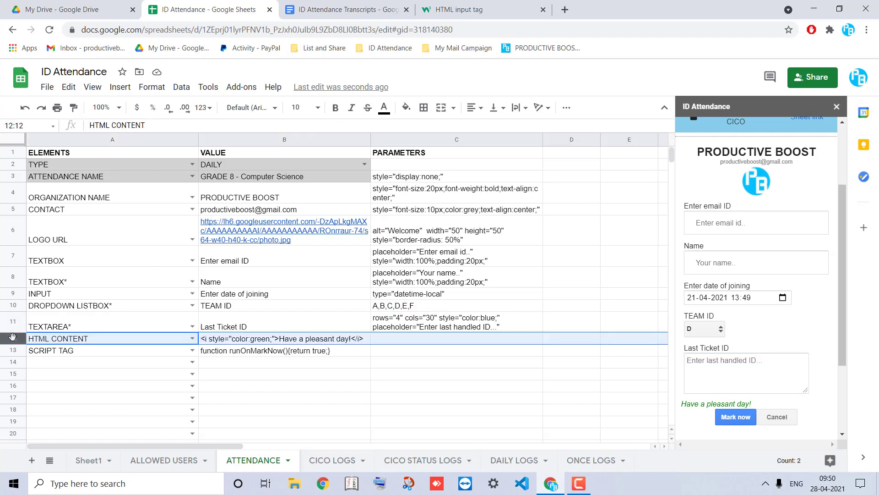
Insert a new CHECKBOX* row above HTML CONTENT
right_click(13, 338)
click(59, 155)
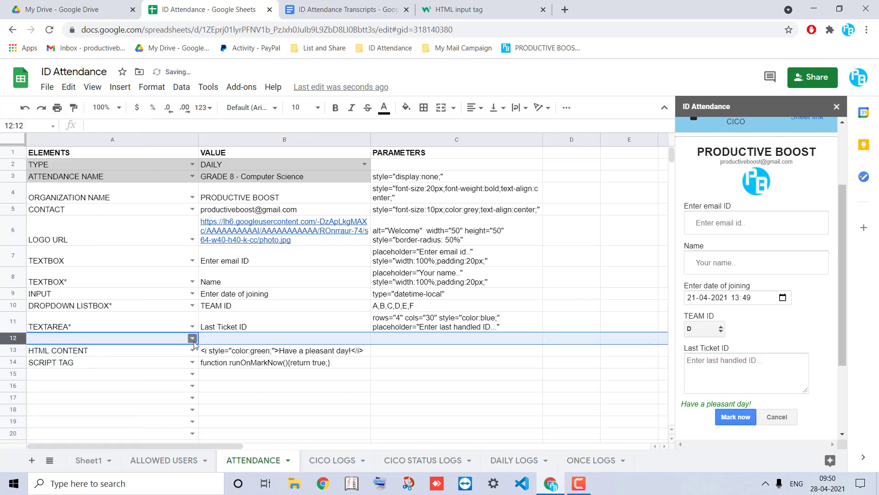
click(188, 340)
text(check)
click(141, 367)
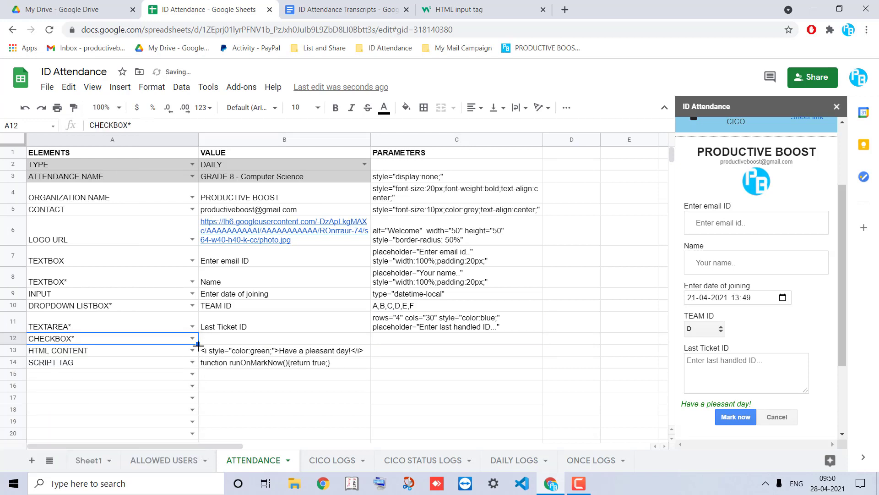
Label the checkbox 'Have you completed your assignment ?' with parameter YES
click(220, 341)
text(Have)
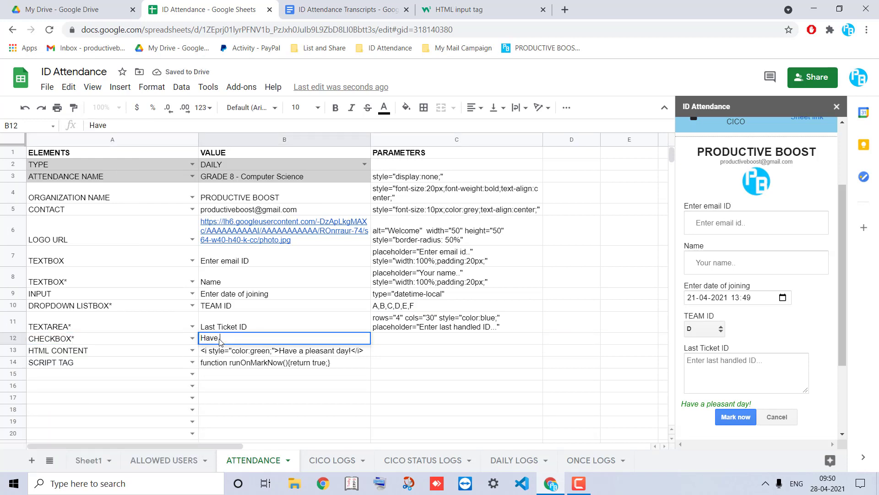
text( you completed yo)
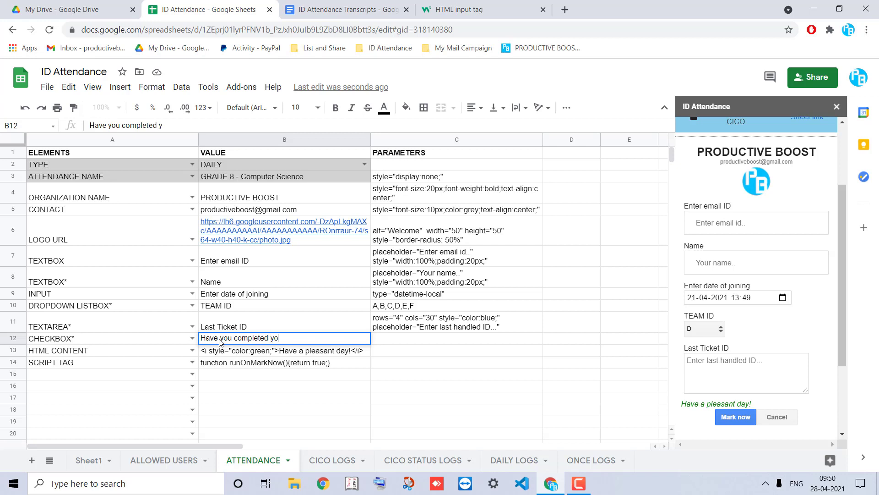
text(ur assignment ?)
key(Return)
key(Up)
key(Right)
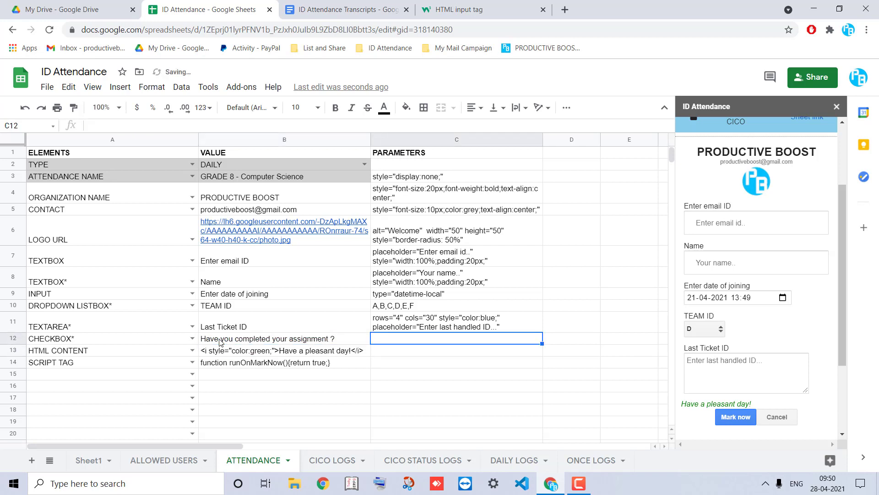
text(YES)
key(shift+Return)
click(393, 342)
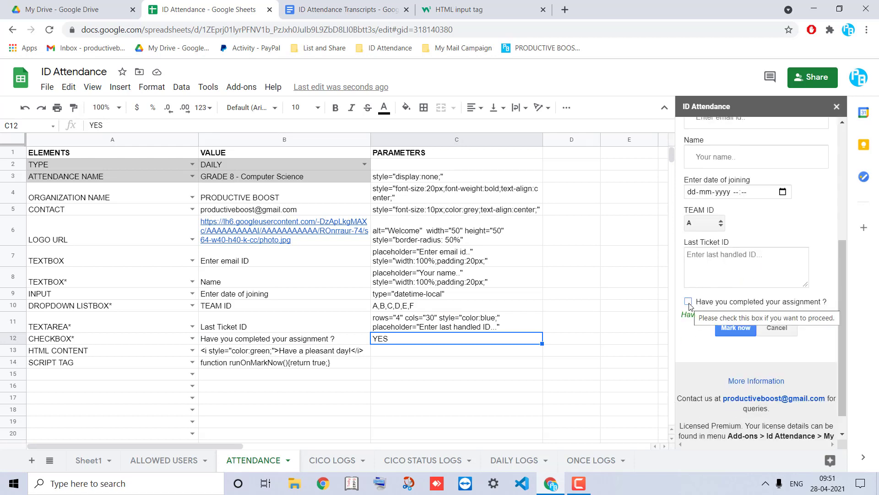
Insert a RADIO row above HTML CONTENT asking 'Choose your favorite colors ?'
right_click(12, 351)
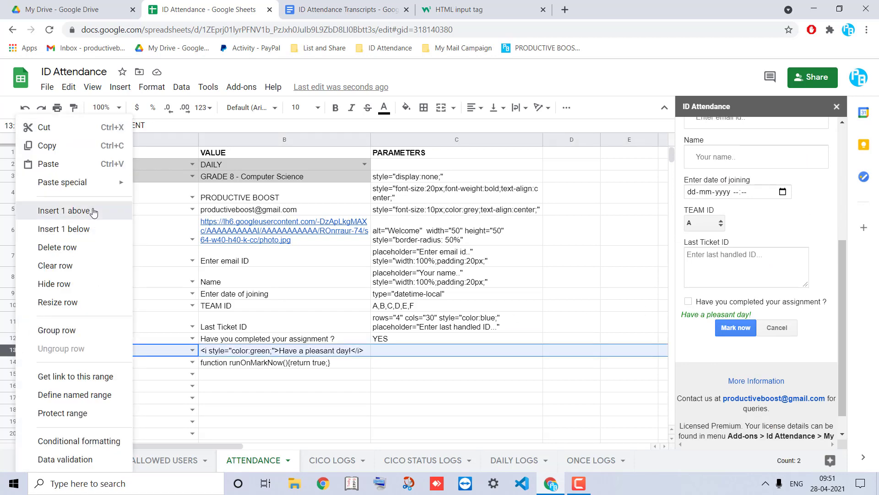
click(64, 211)
click(191, 351)
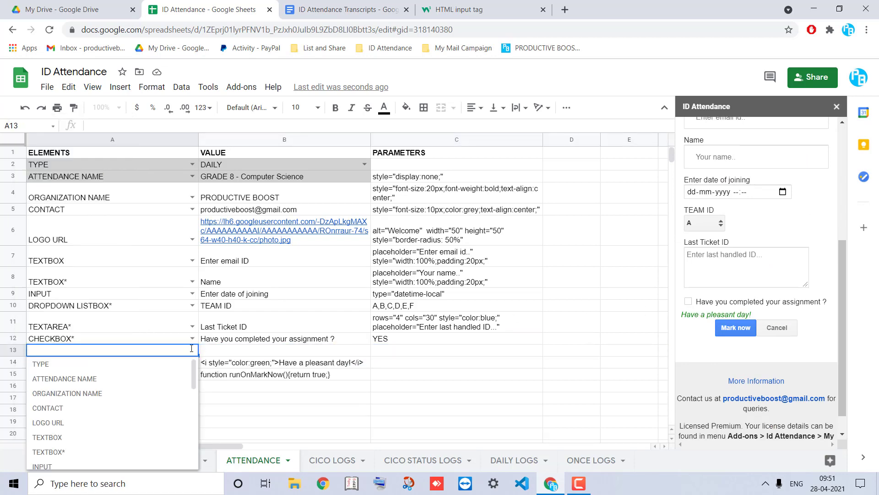
text(R)
click(55, 364)
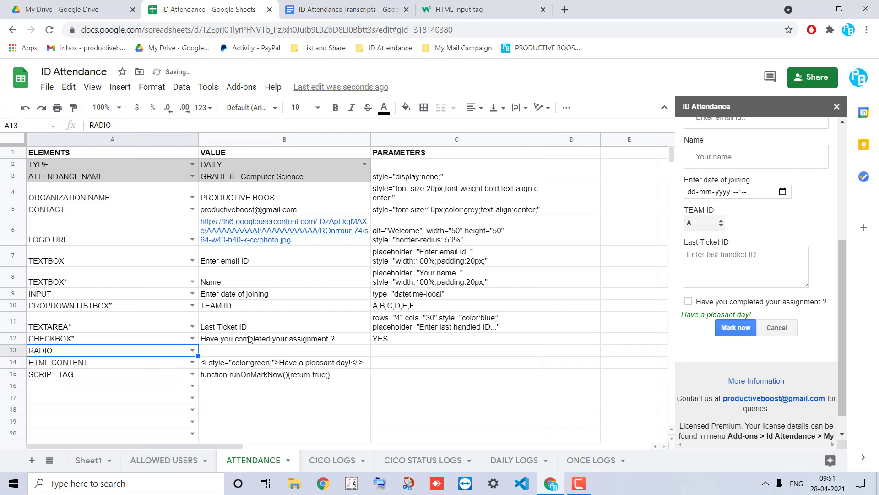
click(239, 350)
text(Choose)
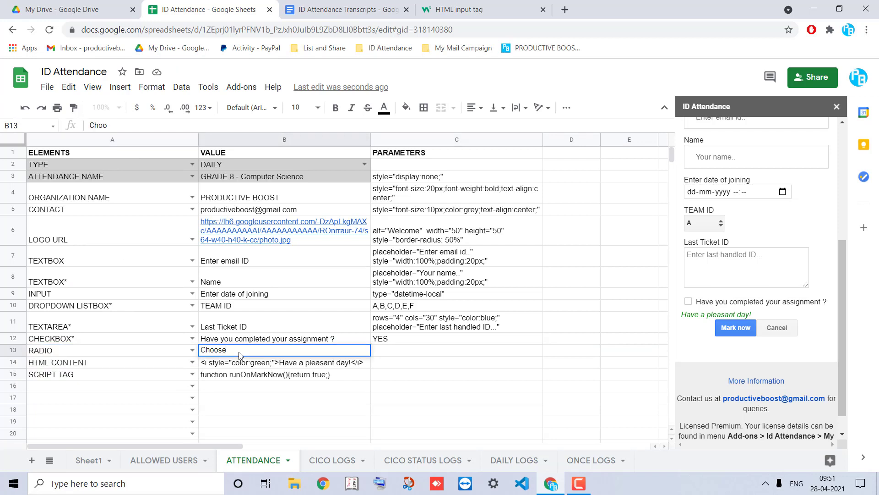
text( your fa)
key(BackSpace)
text(your favorite colors ?)
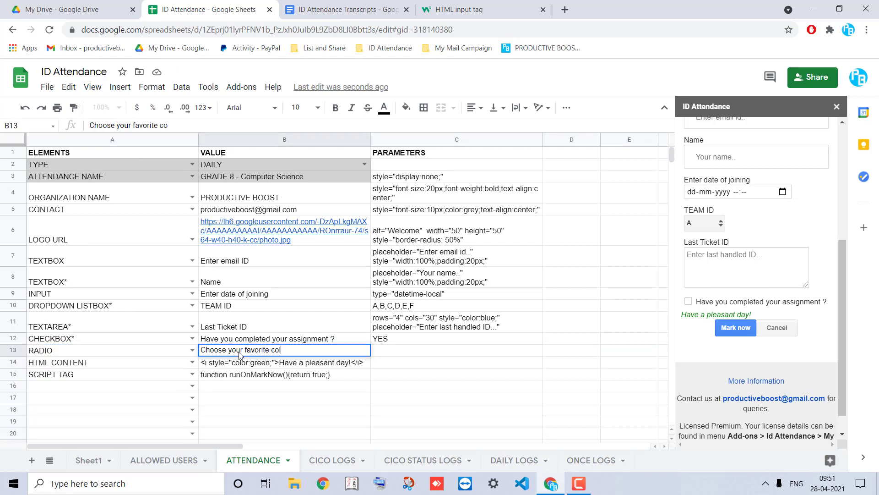
key(Return)
Give the radio row options RED, BLUE, GREEN, YELLOW and try one in the preview
key(Up)
key(Right)
text(RE)
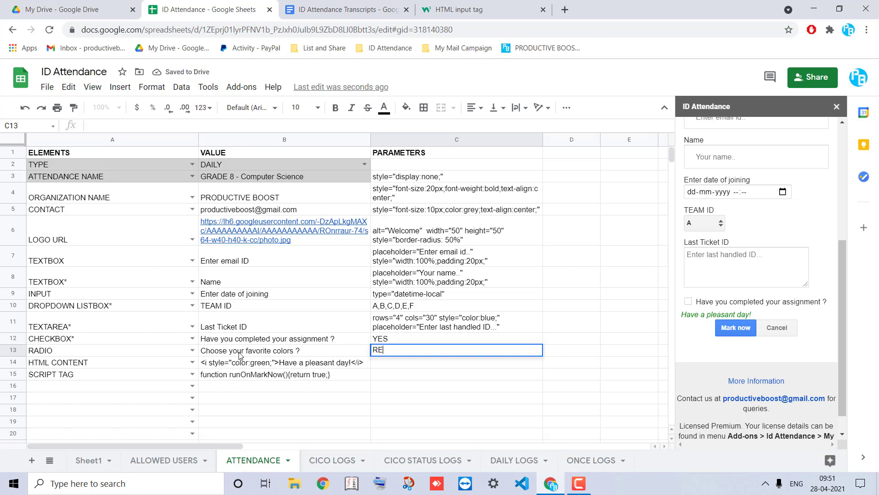
text(D, BLUE, GREEN, YELLOW)
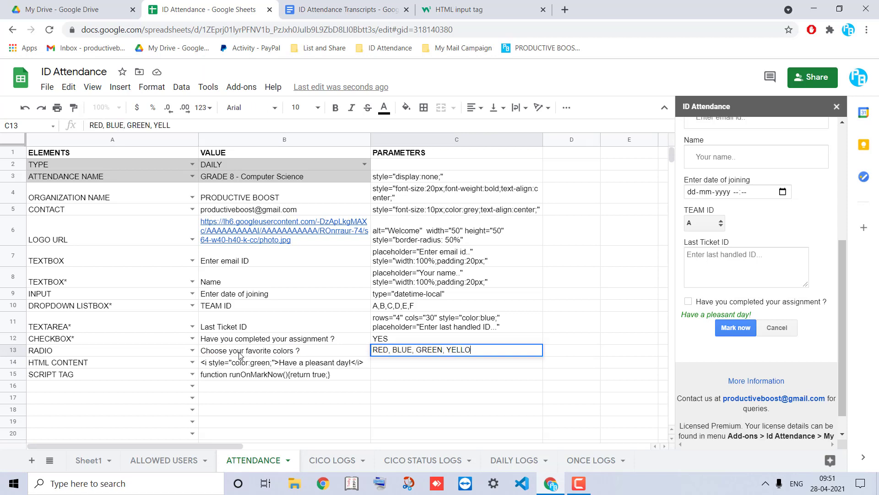
key(Return)
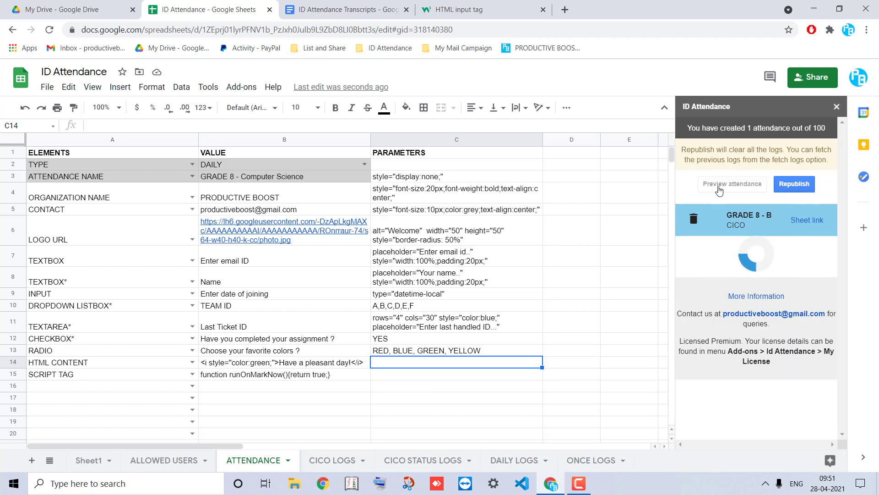
scroll(719, 190, down, 5)
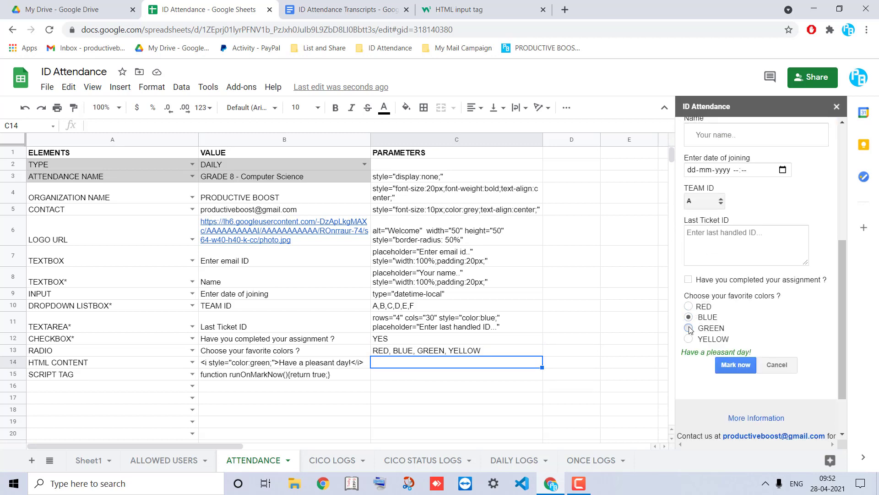
click(689, 339)
Insert a new MULTIPLE SELECTION row above HTML CONTENT
right_click(13, 362)
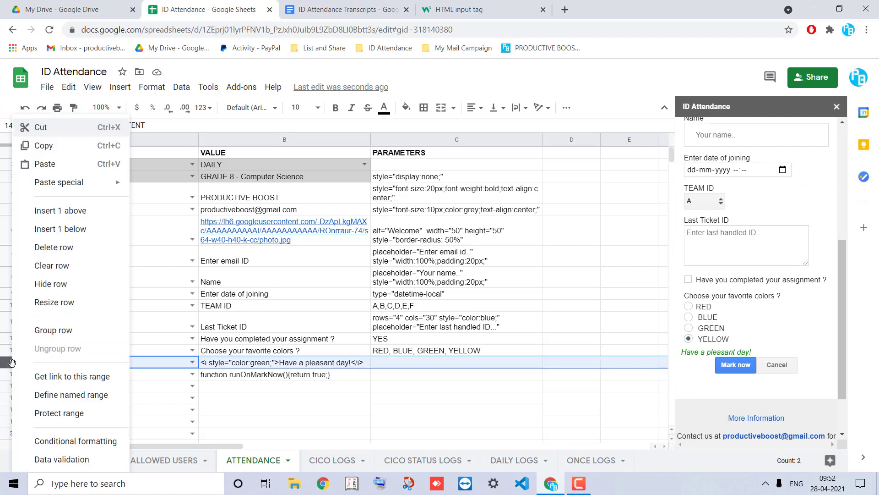
click(78, 212)
click(192, 362)
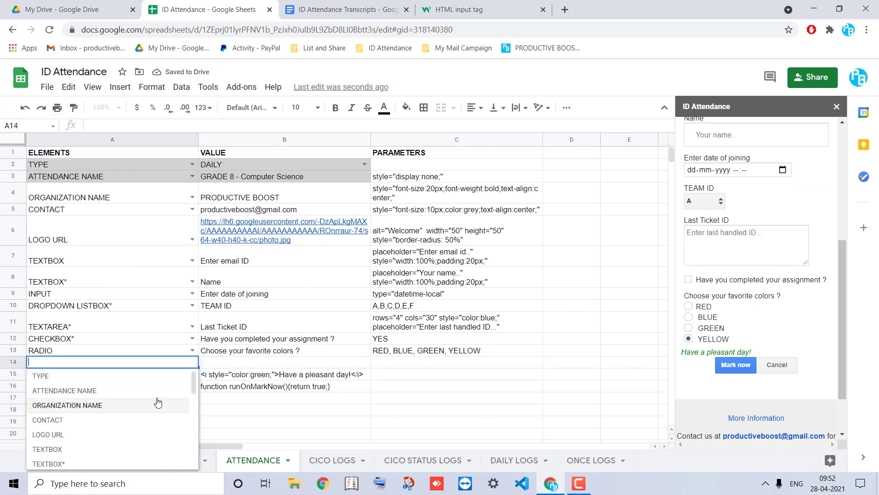
scroll(158, 402, down, 4)
click(94, 438)
Label the multiple selection row 'Choose your favorite subjects ?'
click(212, 365)
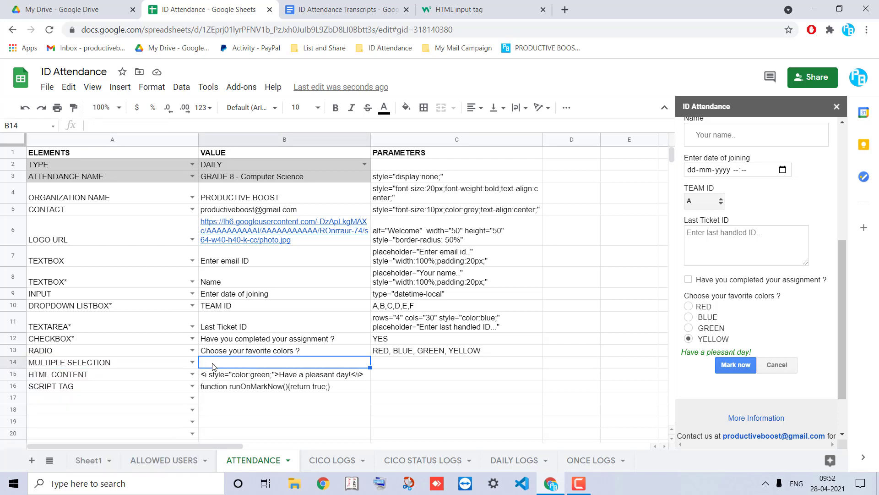
text(Enter)
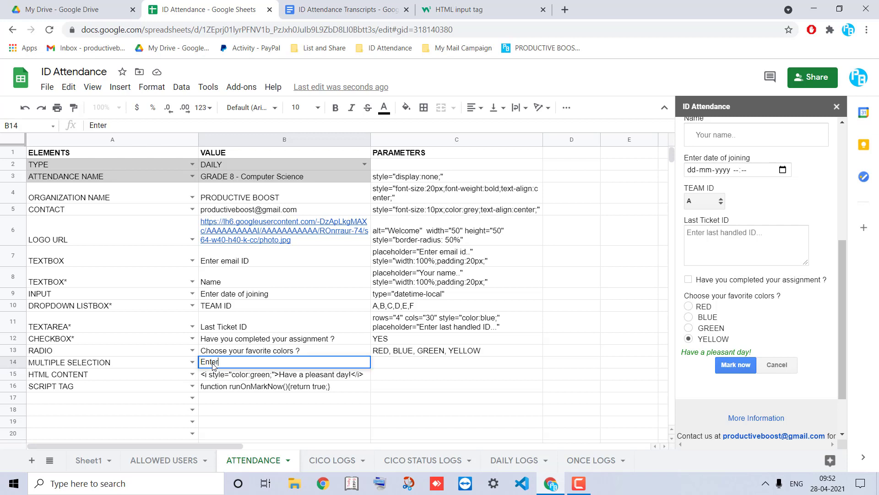
key(ctrl+a)
text(Choose)
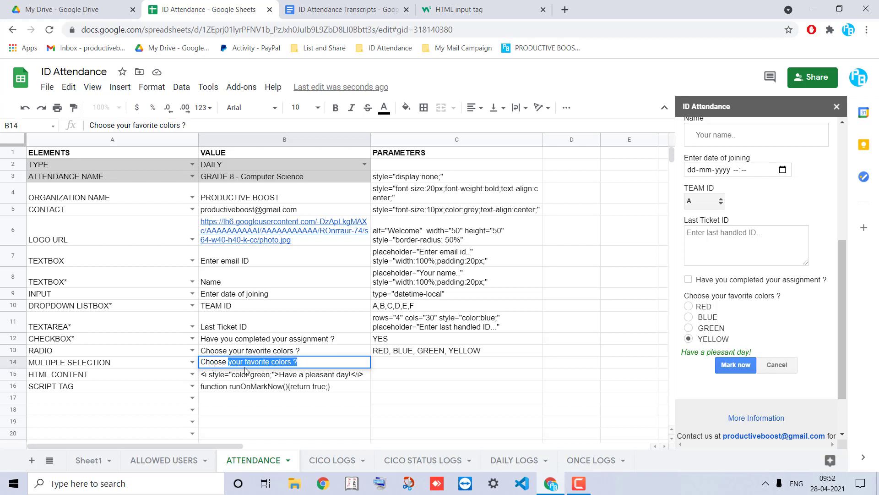
double_click(279, 362)
text(subjects)
key(Return)
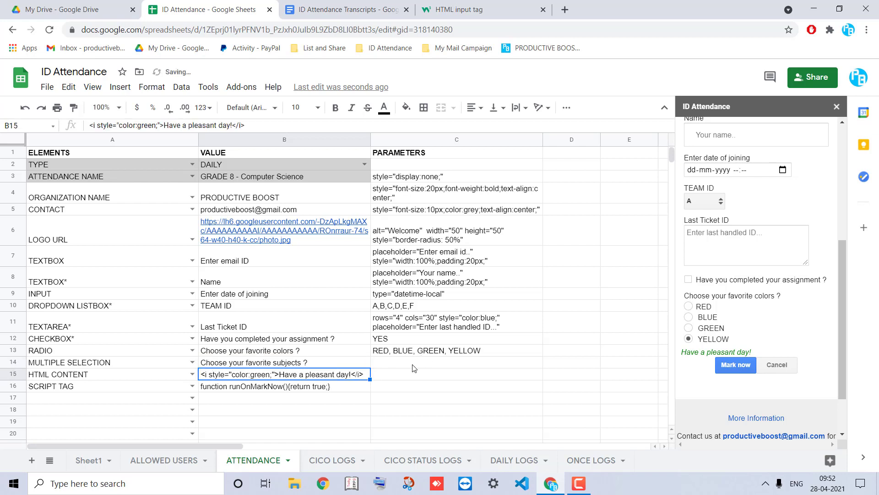
Set the subject options to Maths, Science, History
click(413, 368)
text(Maths, Science,)
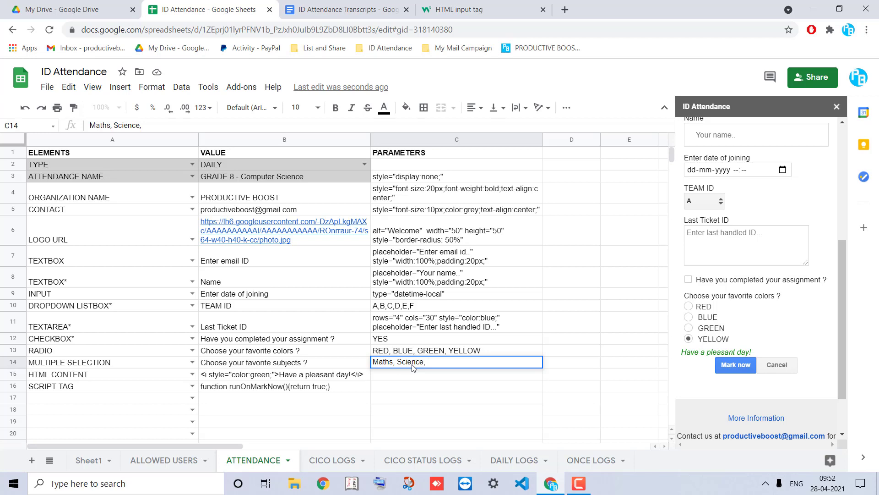
text( History)
key(Return)
key(Up)
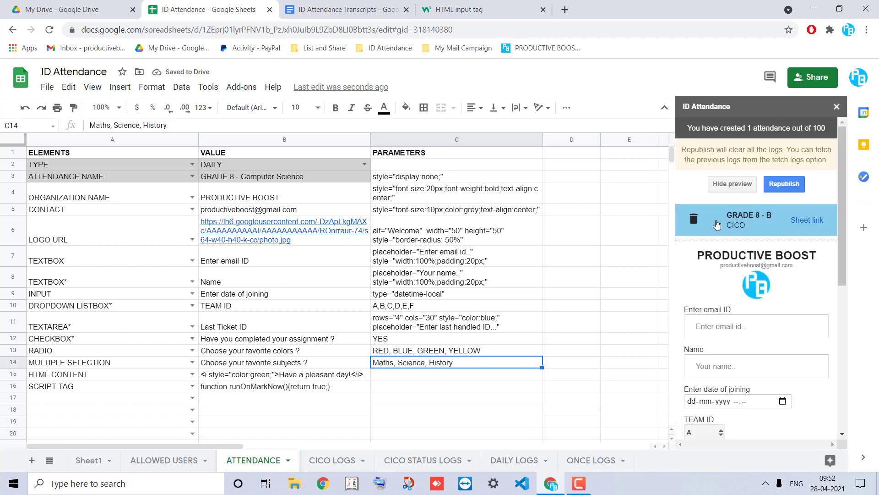
Reload the preview and test selecting subjects, ending with only Maths chosen
click(724, 187)
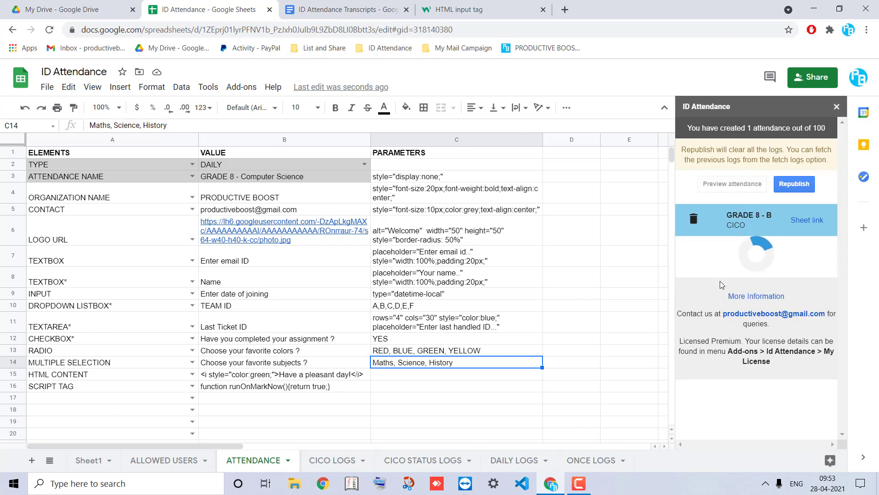
scroll(720, 284, down, 5)
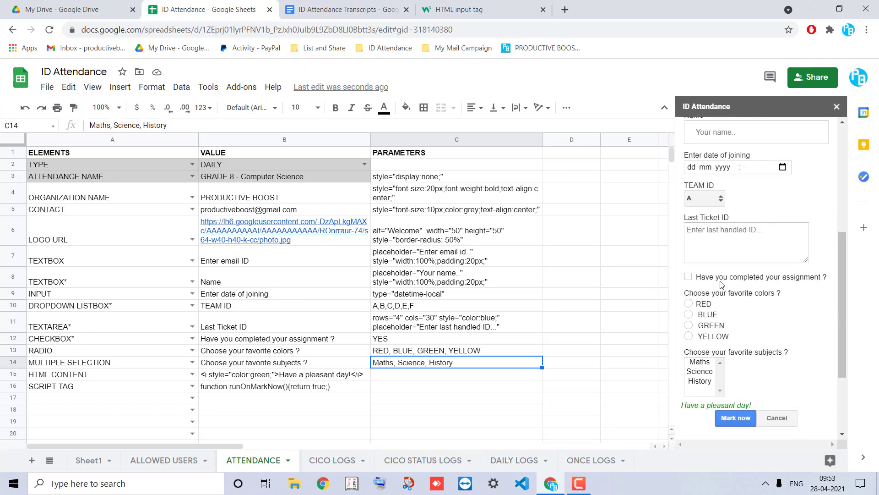
scroll(722, 284, down, 1)
click(700, 336)
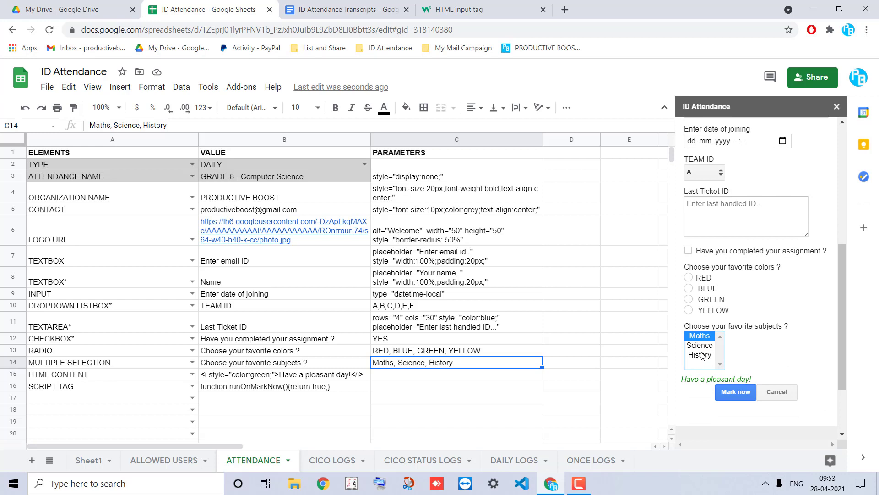
shift+click(702, 355)
ctrl+click(704, 347)
click(700, 335)
Append '(Hold Ctrl/Cmd to select mulitple options)' to the subjects question in B14
click(311, 365)
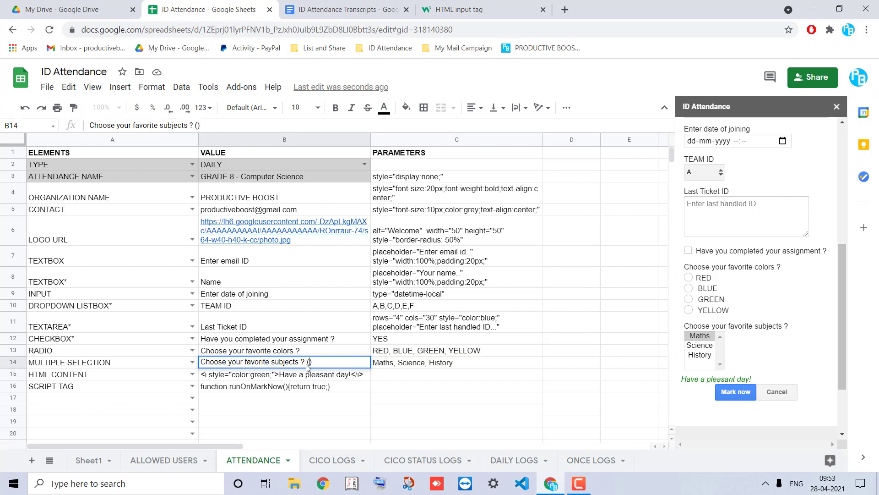
text(USse Ctrl/)
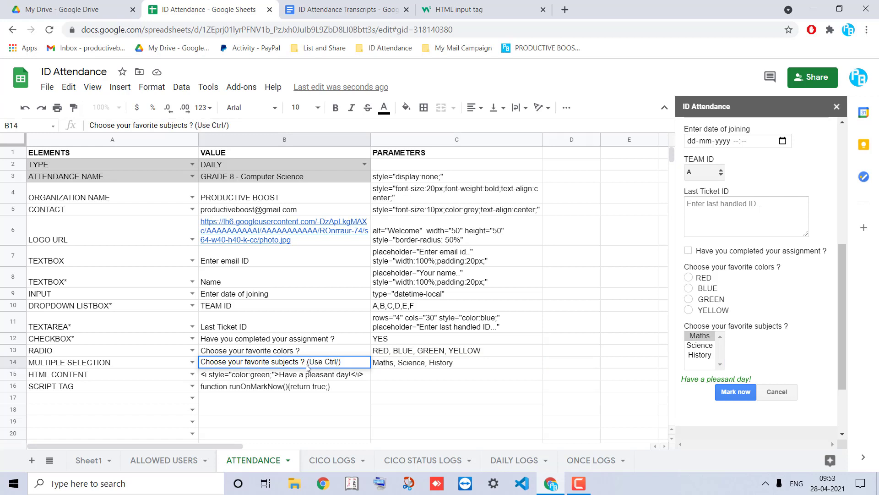
text(Cmd)
double_click(317, 362)
text(Hold)
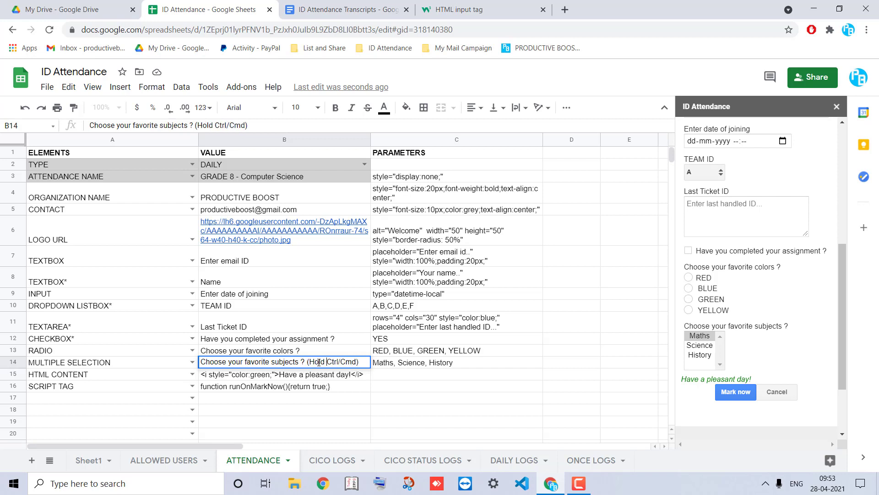
text( Ctrl/Cmd to select mulitple o)
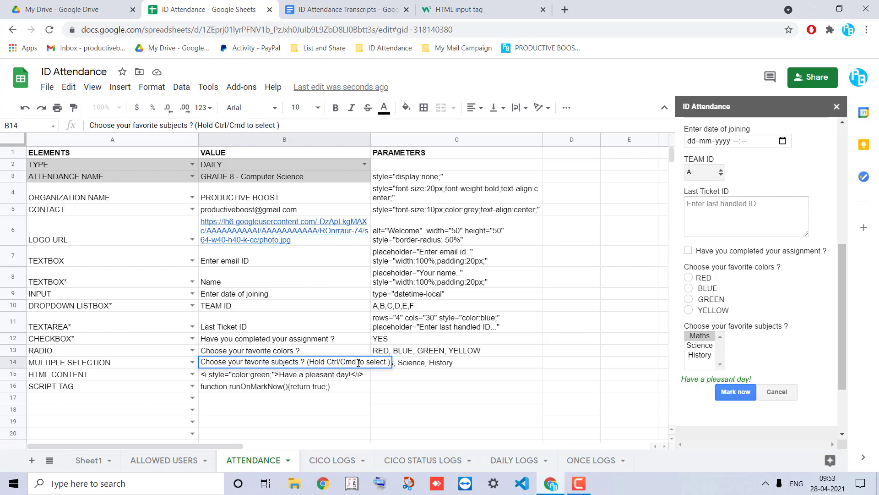
text(ptions)
key(Return)
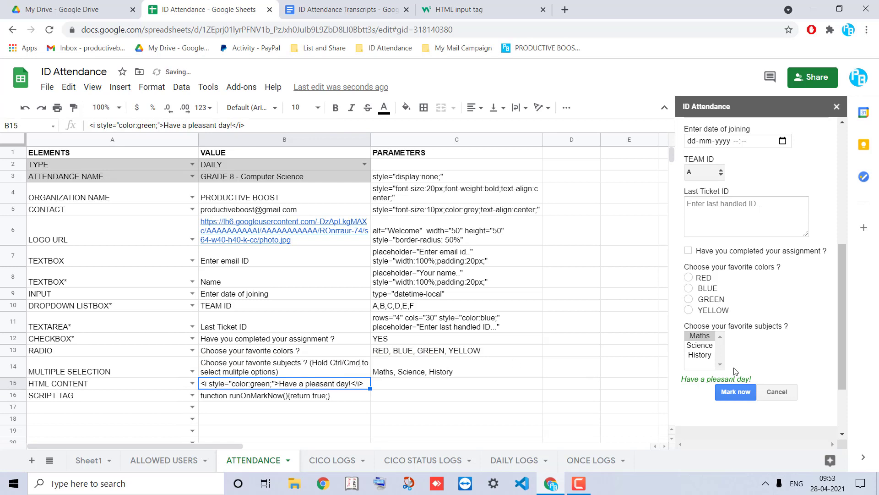
Insert a row above HTML CONTENT and make A15 a DATALIST element
right_click(13, 383)
click(63, 210)
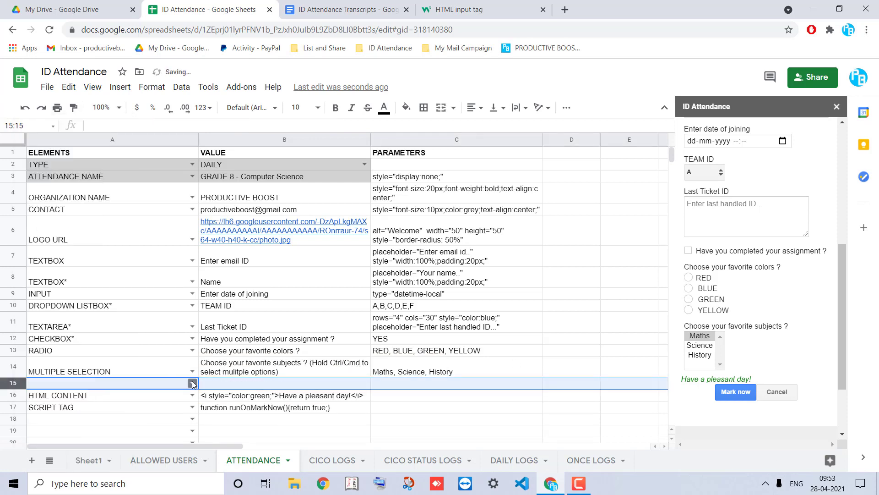
click(192, 384)
click(59, 139)
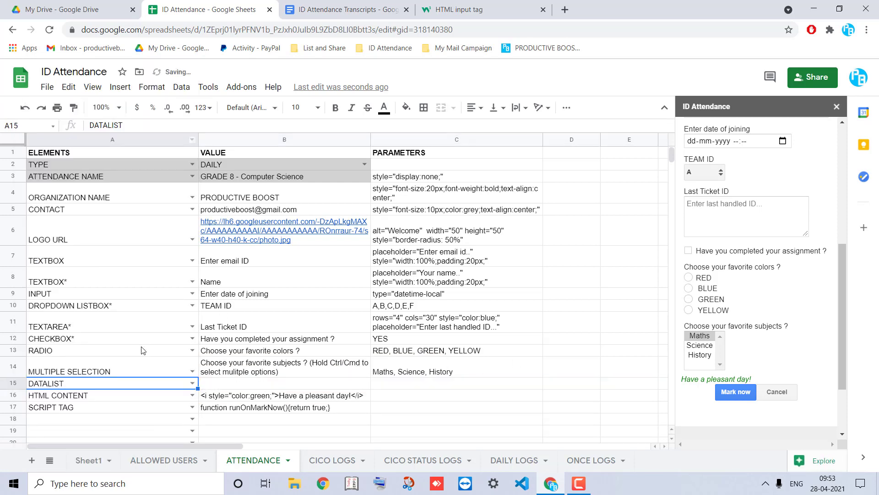
Label the datalist 'Select floors' in B15 with options 1,2,3,4 in C15
click(236, 383)
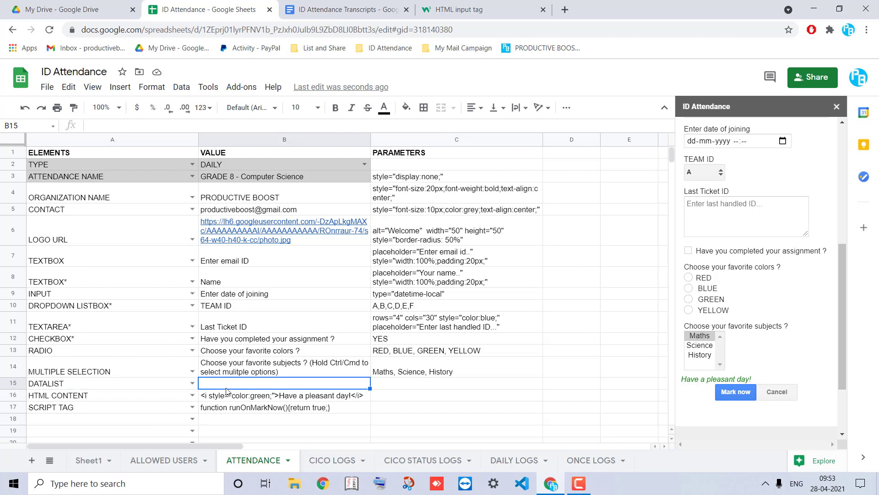
text(Select )
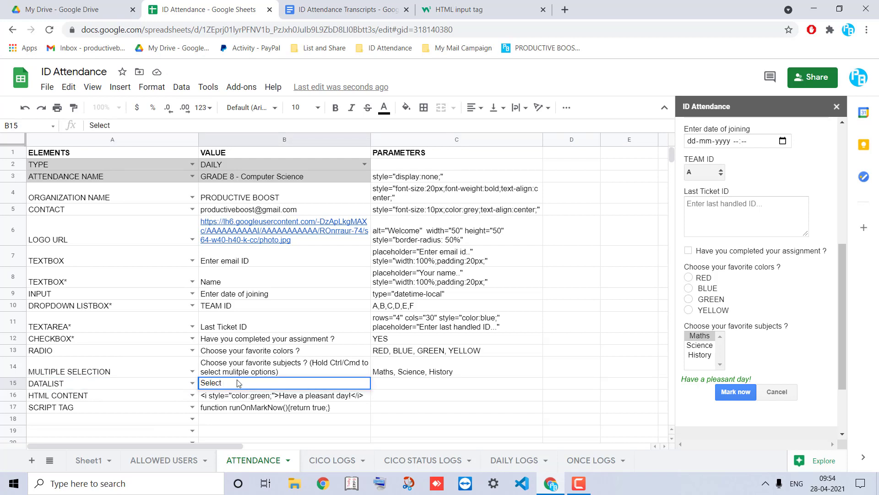
text(floors)
key(Return)
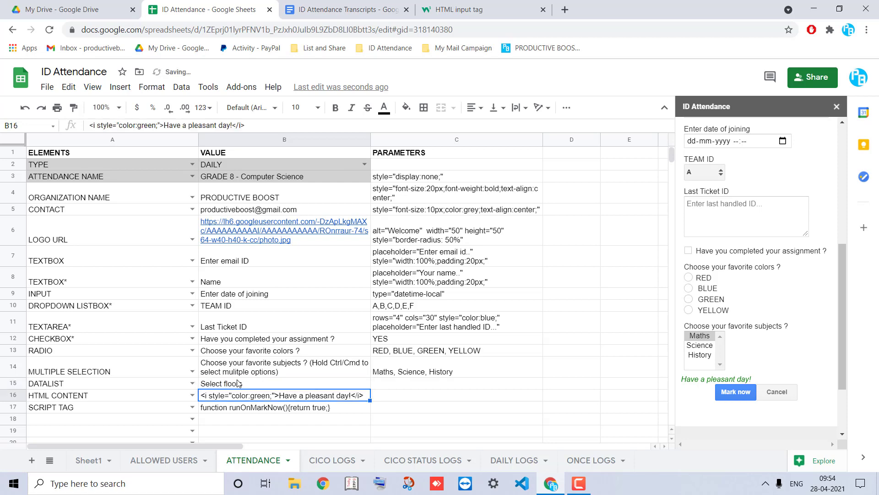
click(385, 384)
text(1,2,3,4)
key(Return)
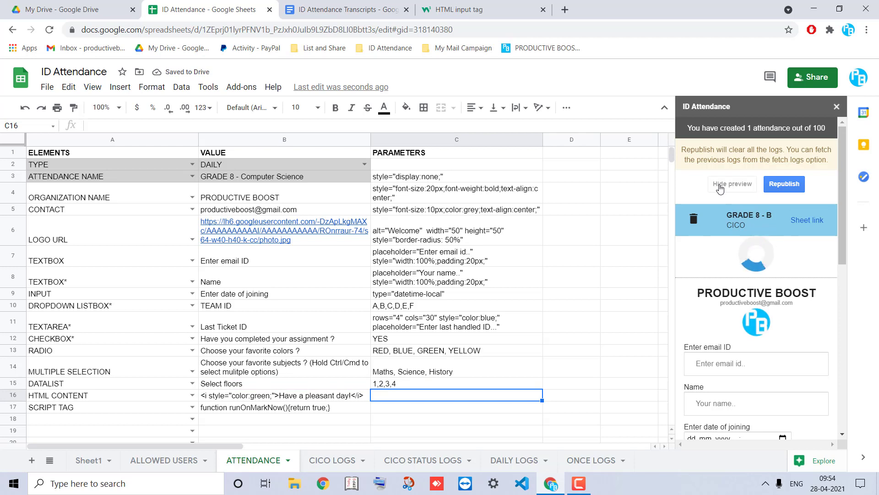
Refresh the preview and test the Select floors field, trying 3 then settling on floor 2
click(720, 186)
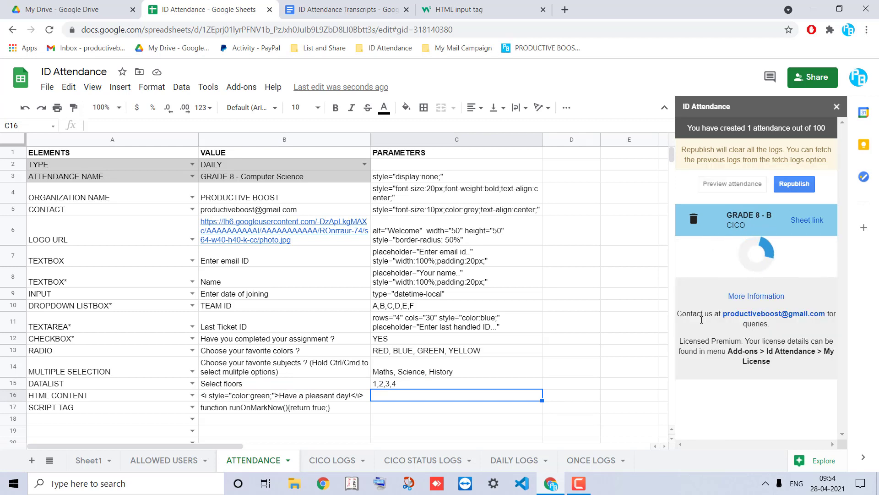
scroll(701, 319, down, 8)
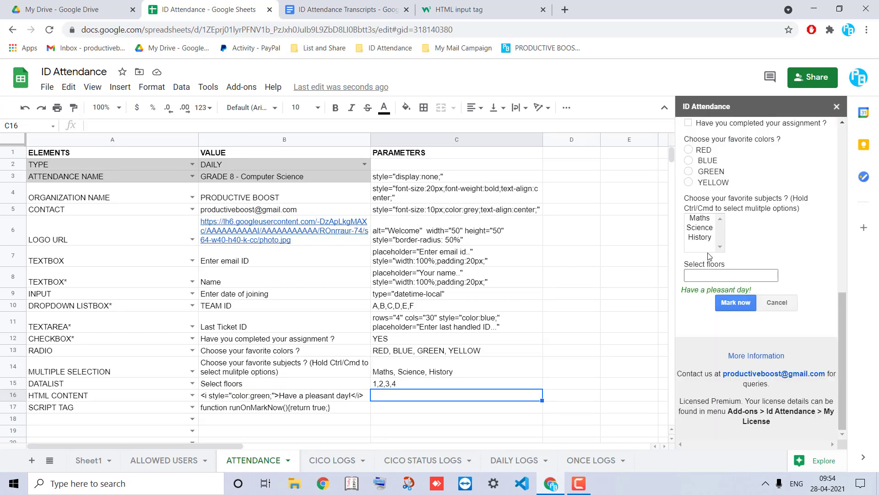
click(733, 275)
click(732, 334)
click(733, 276)
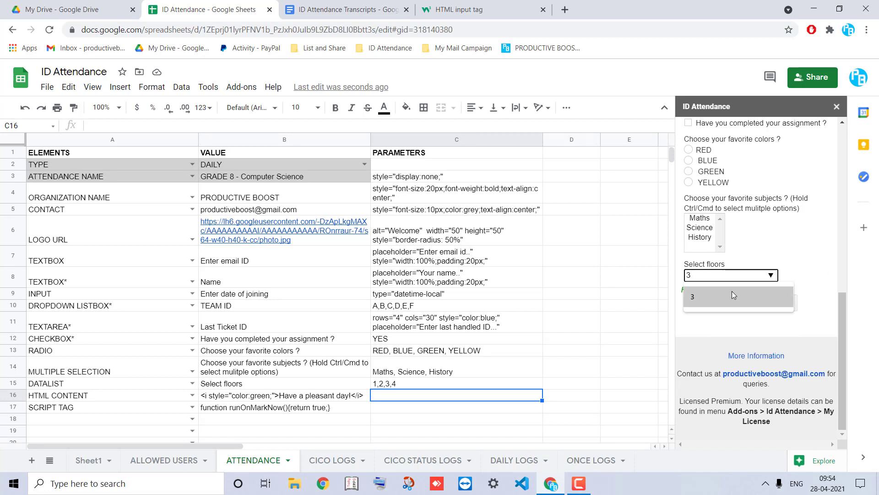
key(BackSpace)
click(768, 274)
click(715, 319)
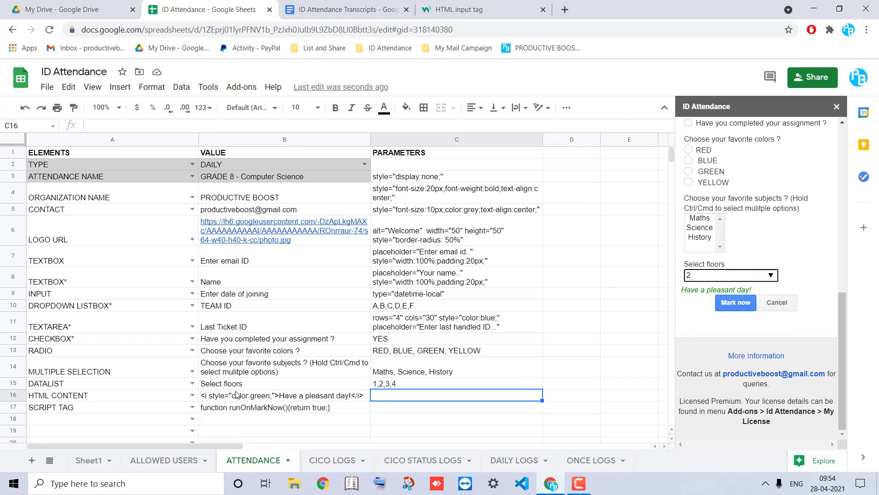
click(56, 386)
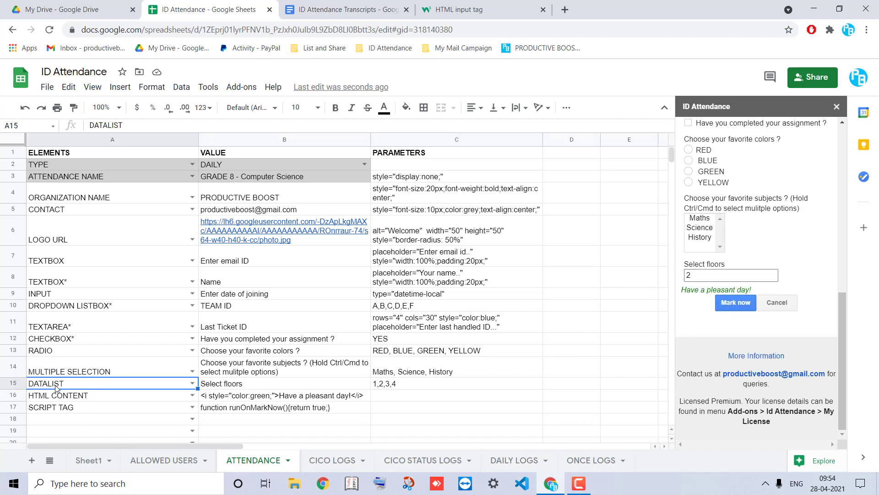
Insert a GET IP ADDRESS row above HTML CONTENT with value YES
click(19, 395)
right_click(19, 394)
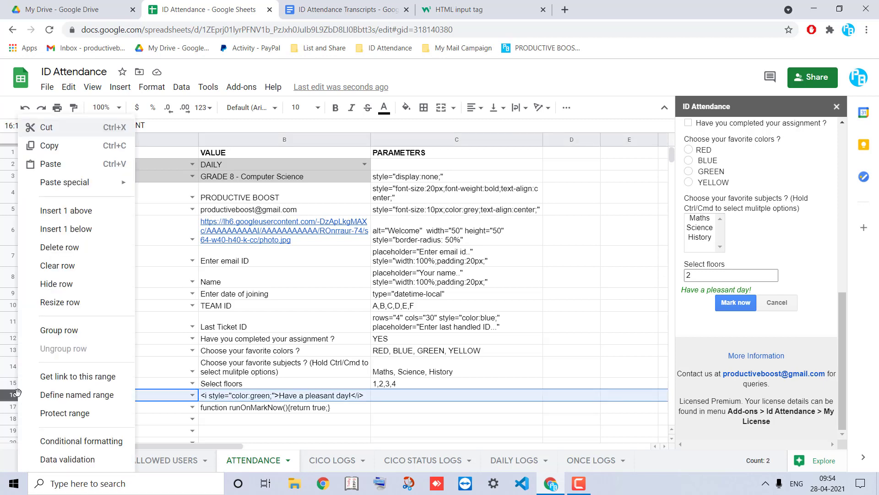
click(78, 211)
click(193, 397)
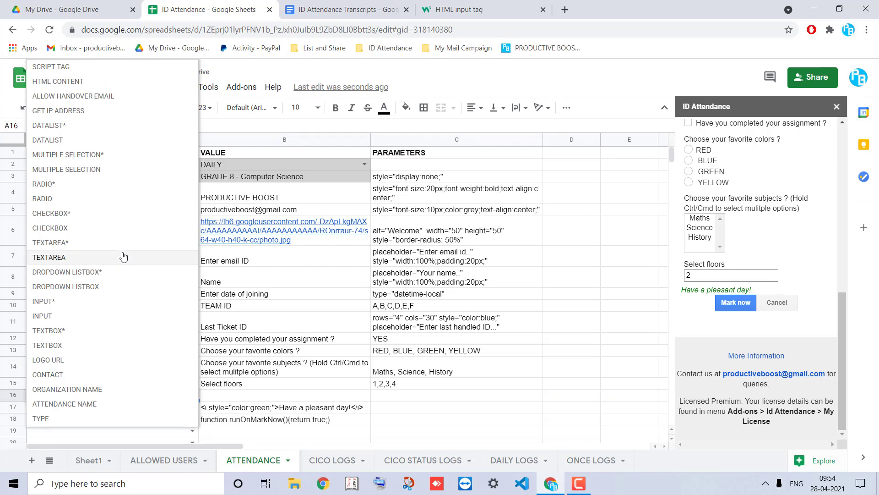
click(73, 110)
click(221, 395)
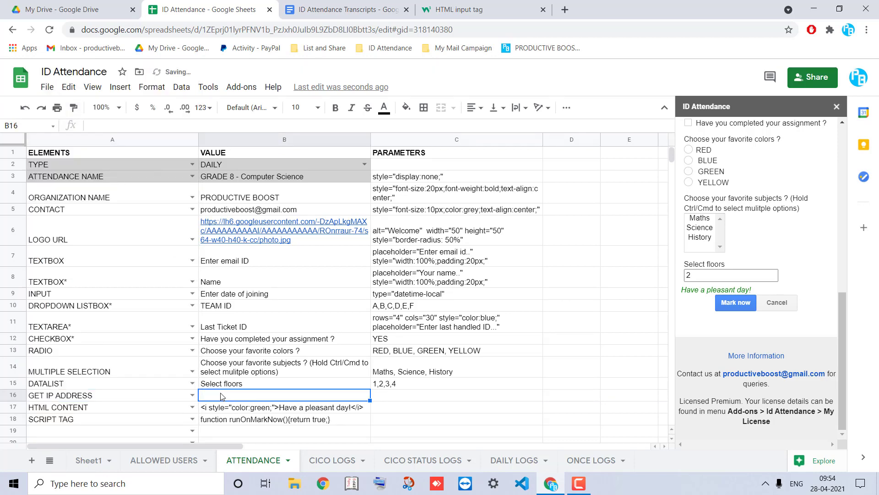
text(YES)
key(Return)
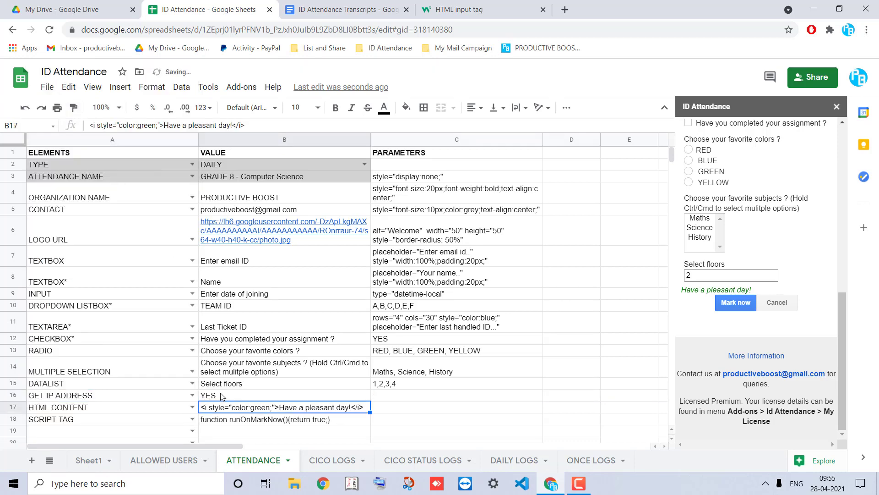
click(237, 398)
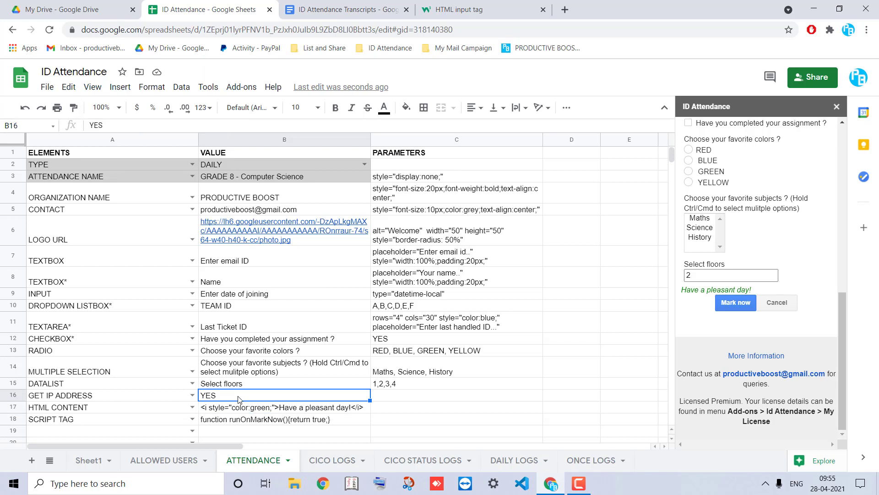
Insert an ALLOW HANDOVER EMAIL row above HTML CONTENT with value YES
right_click(17, 408)
click(69, 211)
click(193, 406)
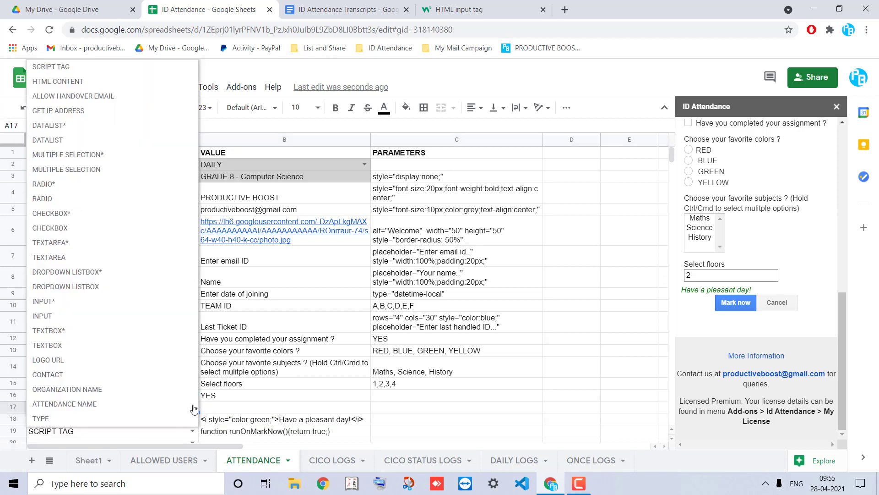
click(69, 98)
click(227, 406)
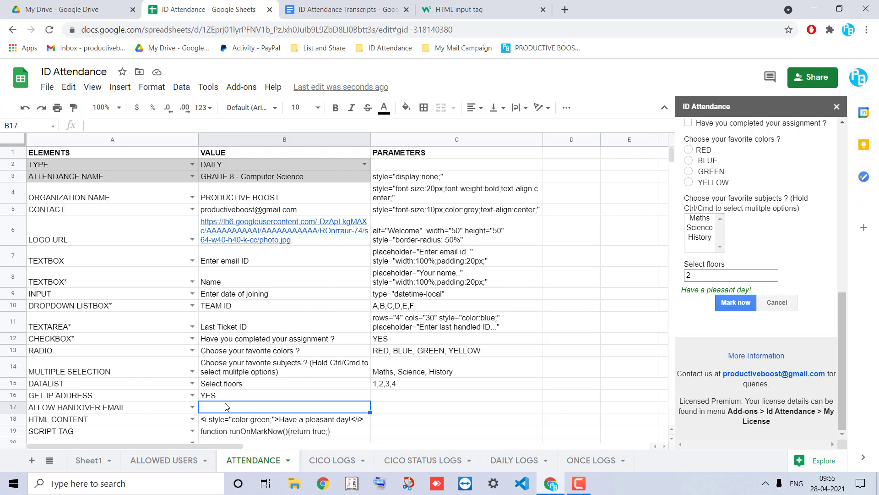
text(YES)
key(Return)
click(381, 411)
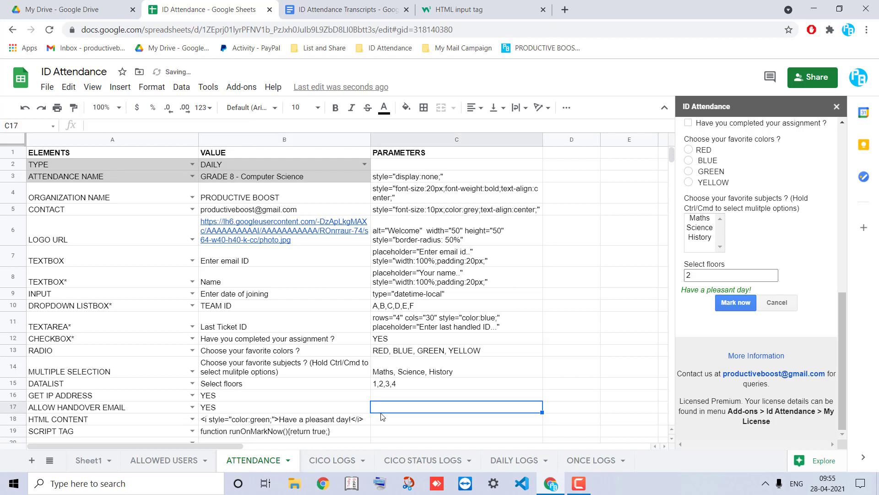
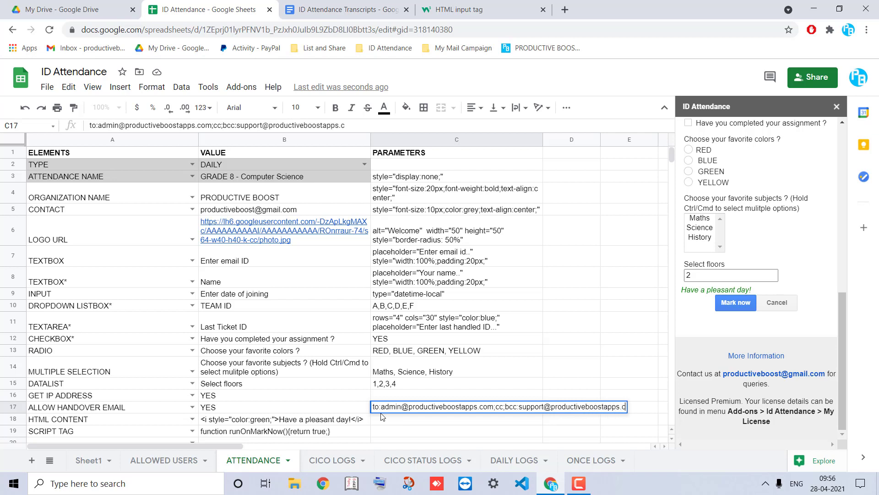
Enter the handover email's to and bcc recipient addresses and a subject in C17
text(;subject:)
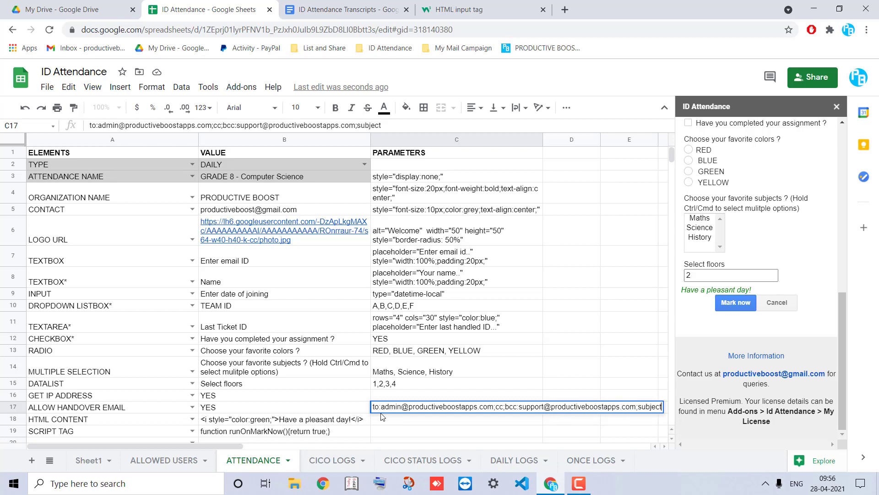
text( Hello;)
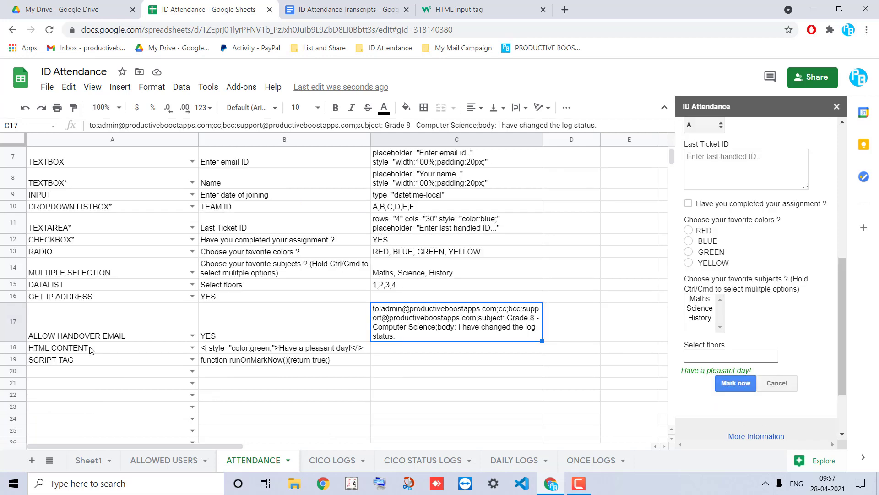
drag(92, 350, 245, 349)
click(246, 349)
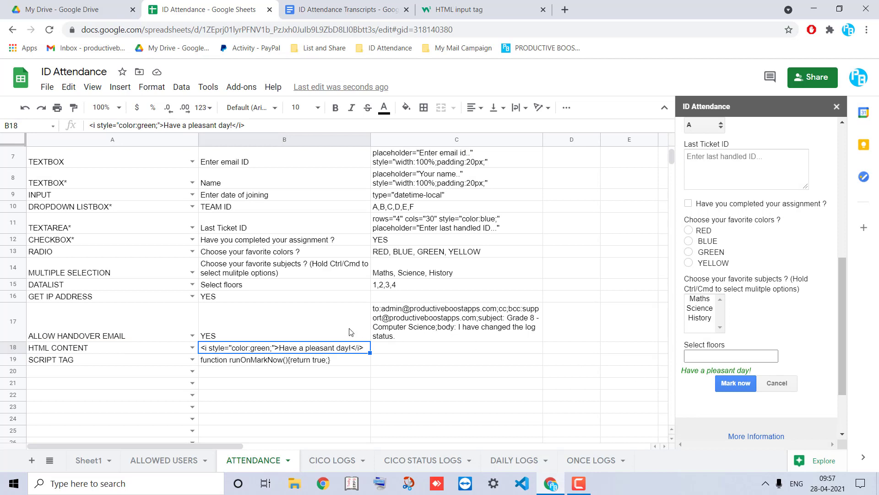
triple_click(690, 373)
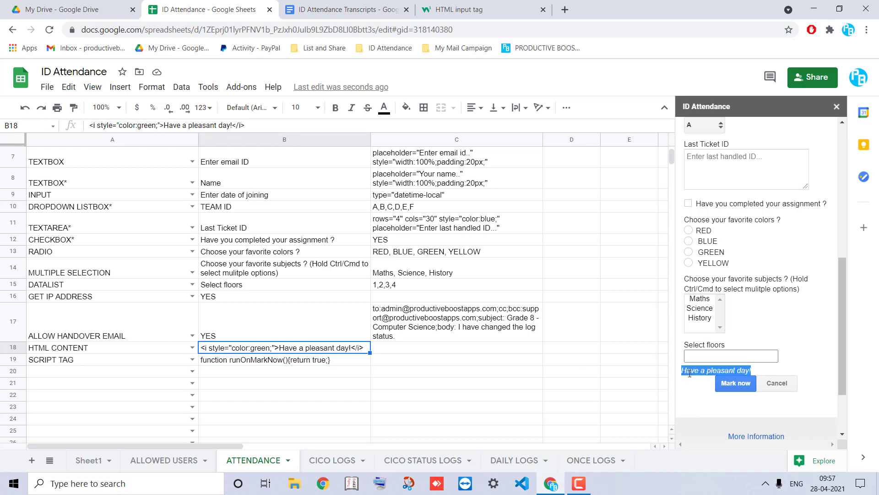
click(690, 373)
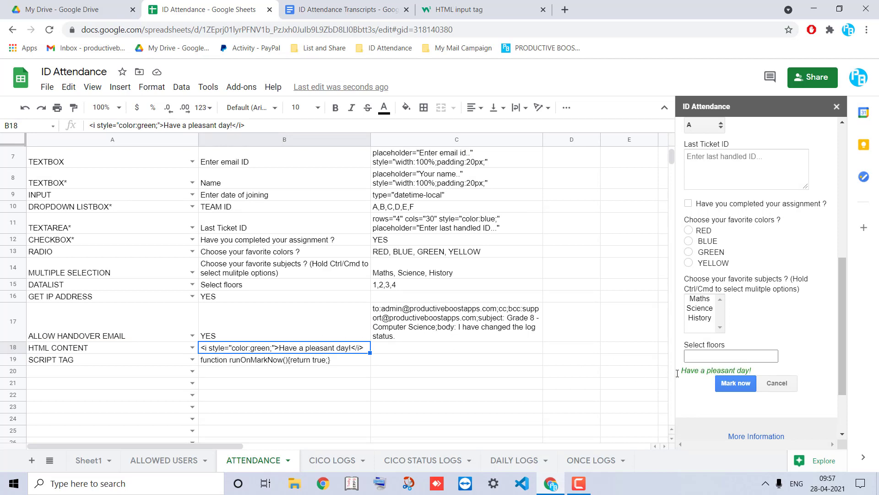
click(71, 360)
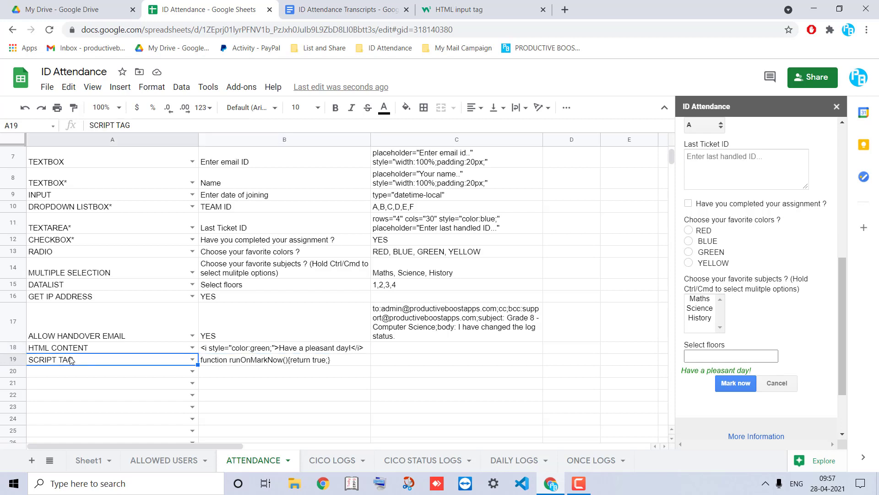
Replace B19's SCRIPT TAG with the pasted validation script and widen column B
triple_click(207, 361)
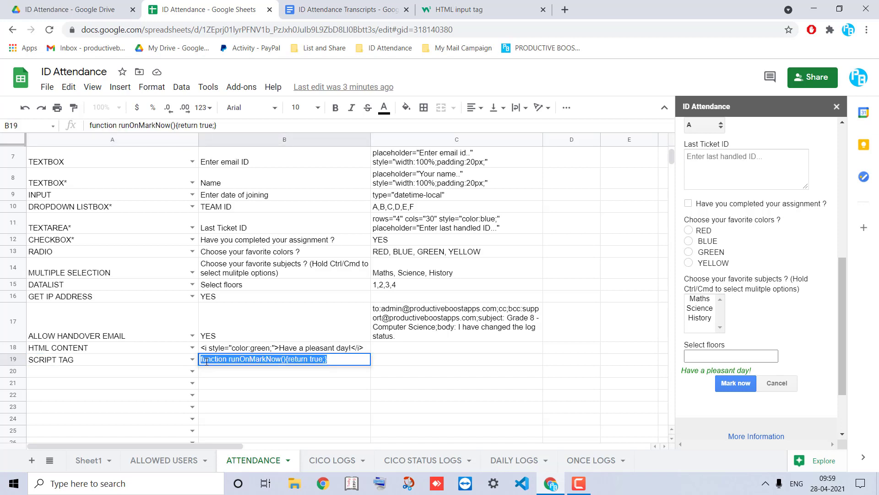
key(ctrl+v)
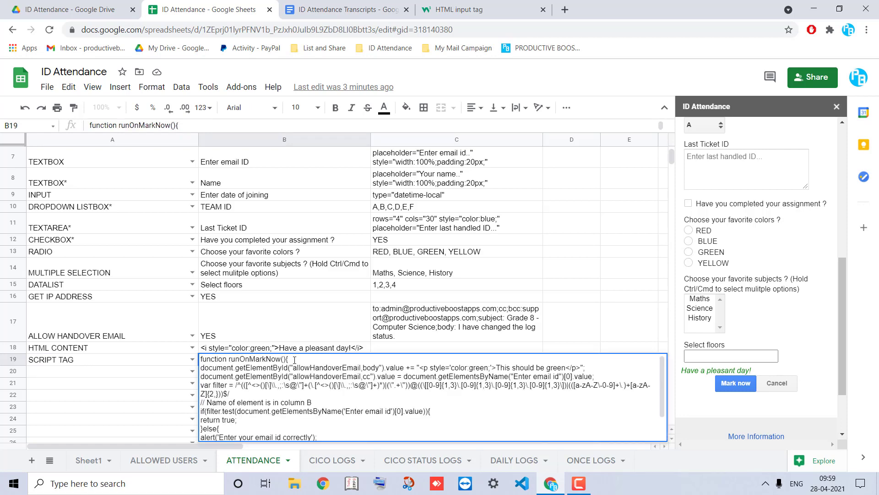
click(303, 340)
scroll(304, 342, down, 3)
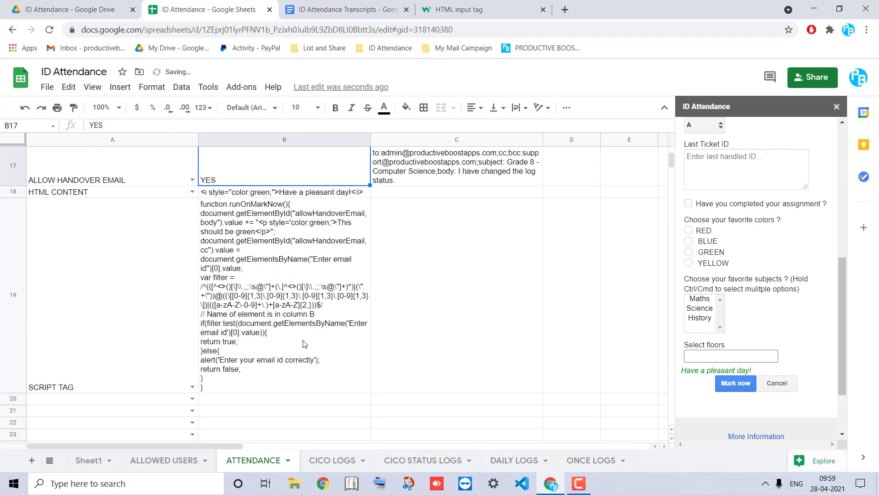
drag(370, 137, 493, 136)
double_click(332, 247)
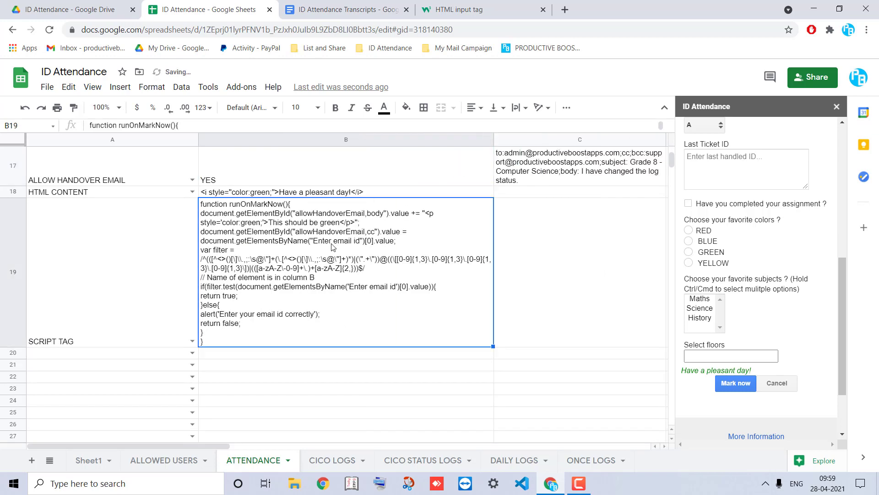
drag(201, 212, 582, 211)
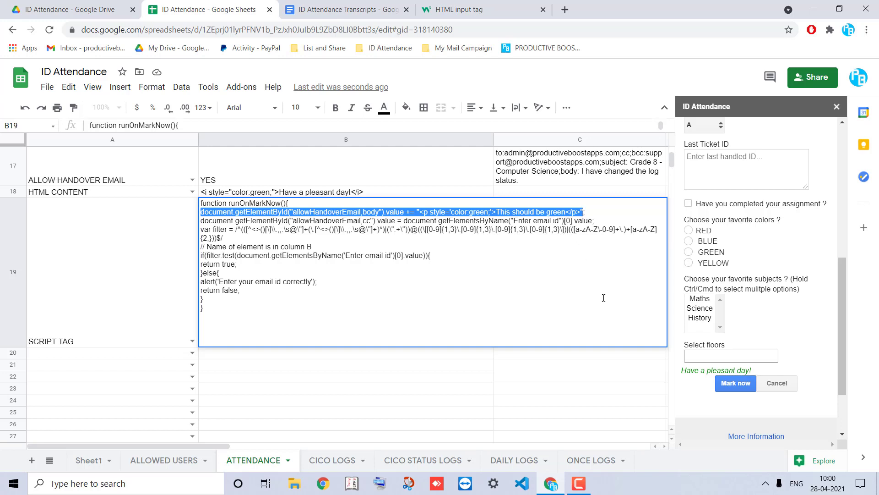
Review the script line that copies the entered email id into cc
double_click(366, 220)
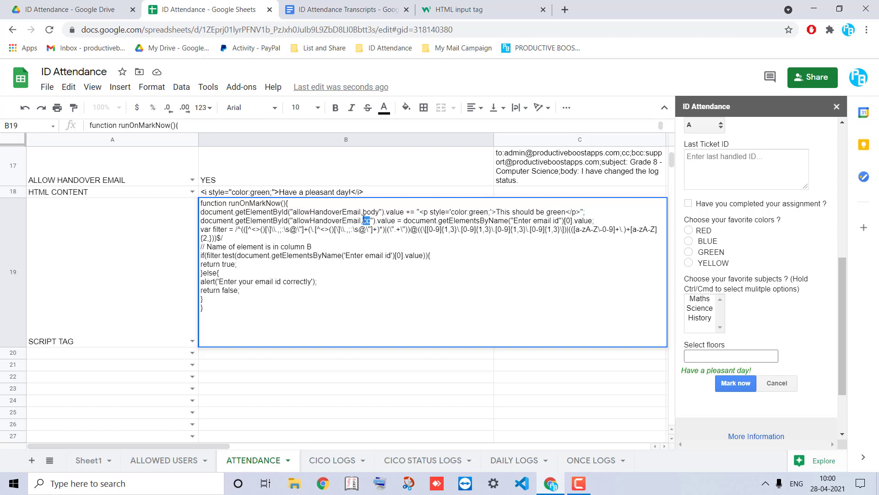
click(422, 220)
triple_click(420, 221)
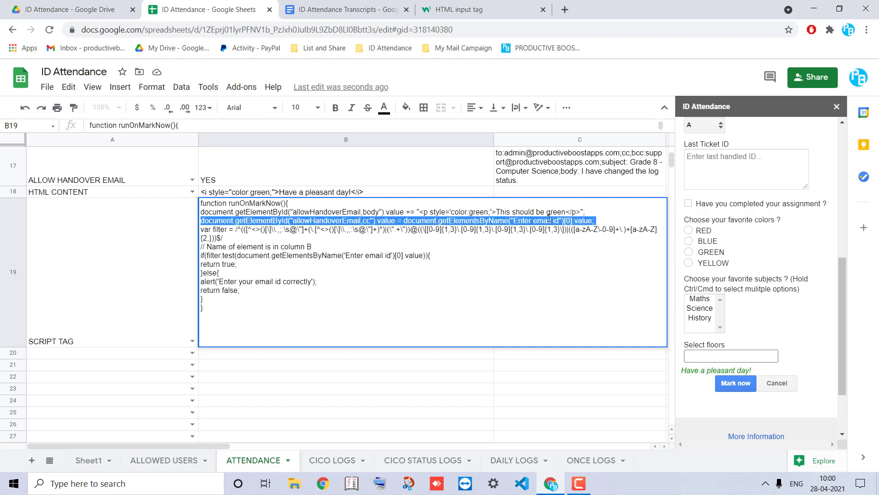
double_click(367, 220)
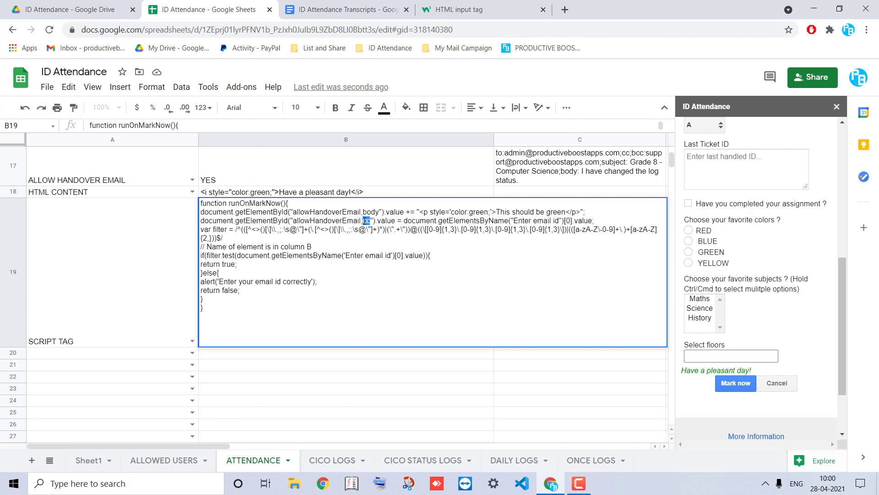
scroll(839, 222, up, 3)
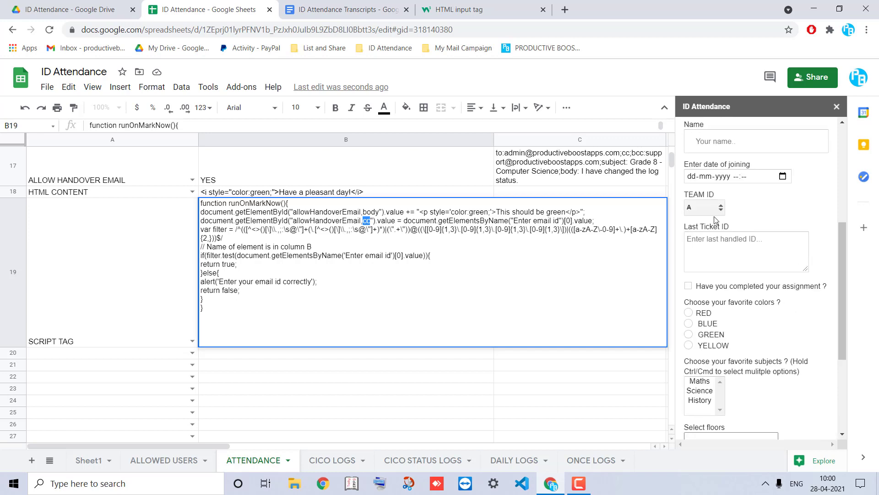
Fill the preview's Enter email ID field with a suggested address
click(715, 164)
scroll(715, 153, up, 1)
click(715, 153)
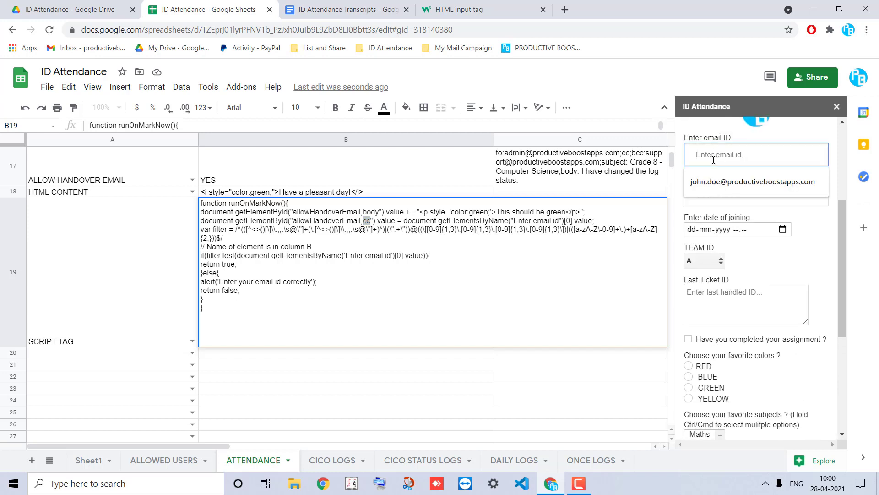
click(725, 175)
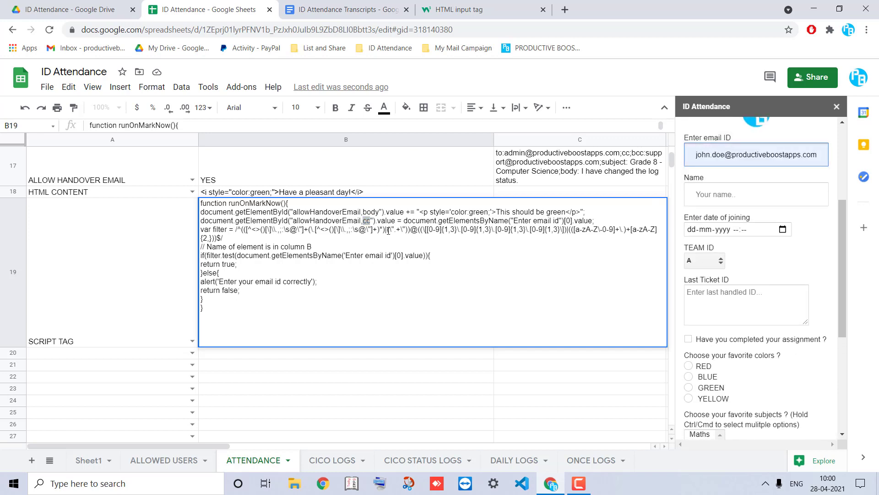
Review the email validation code and its 'Enter email id' field reference, leaving B19 unchanged
triple_click(207, 232)
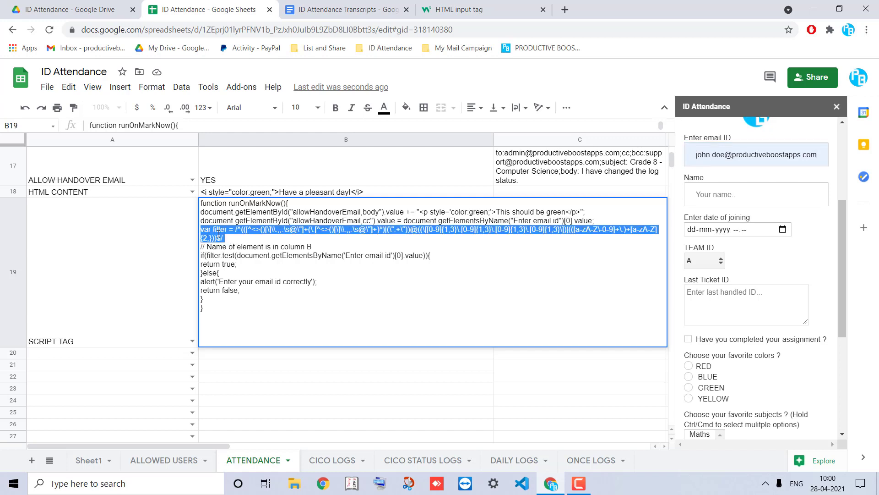
click(201, 229)
drag(202, 229, 248, 297)
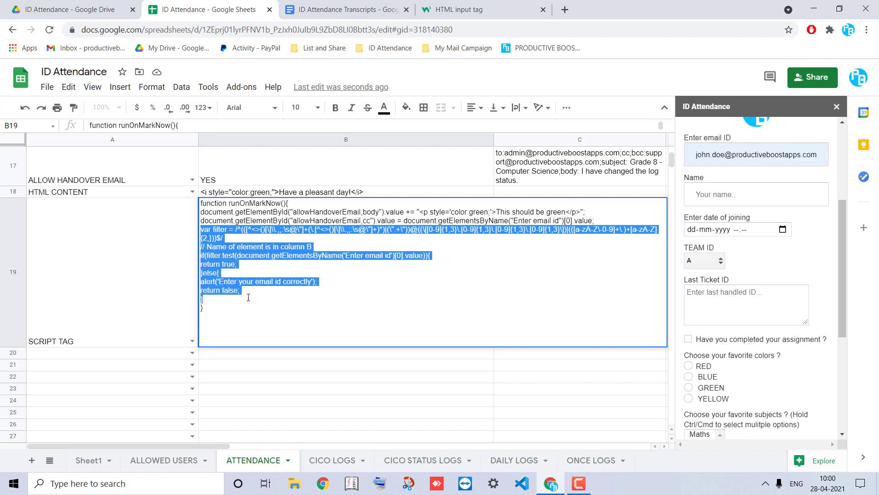
double_click(217, 264)
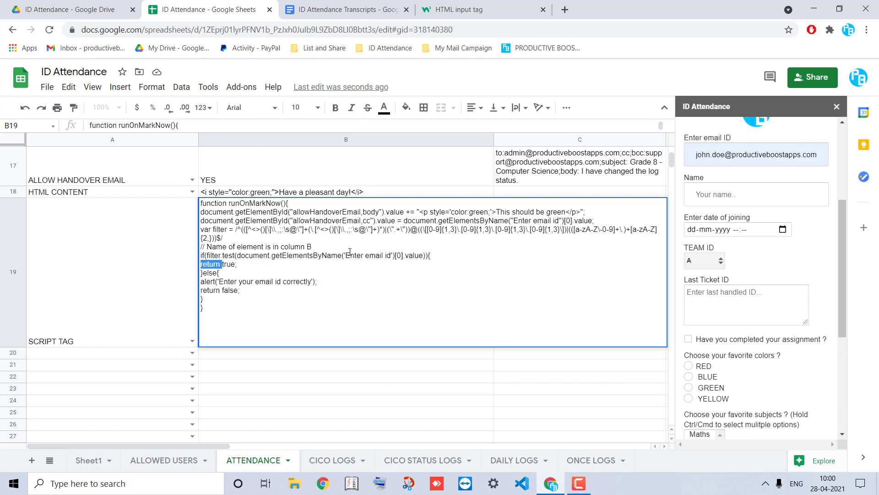
drag(346, 255, 387, 259)
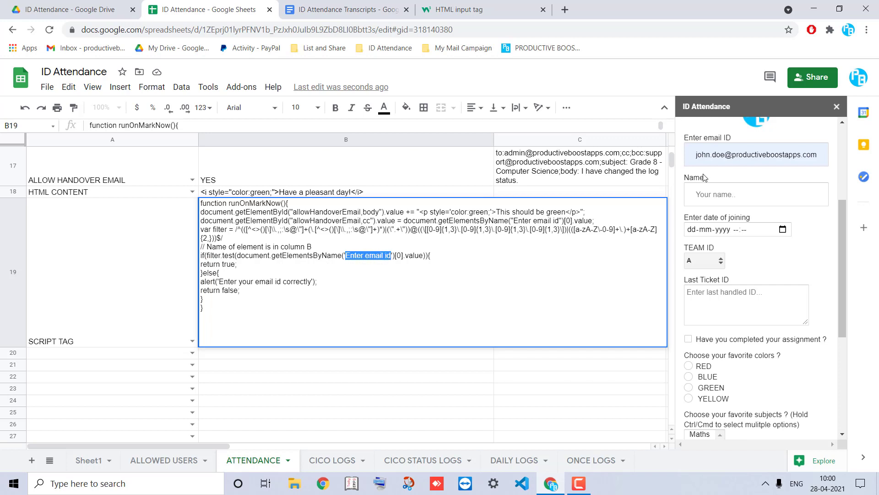
scroll(696, 156, up, 1)
triple_click(697, 157)
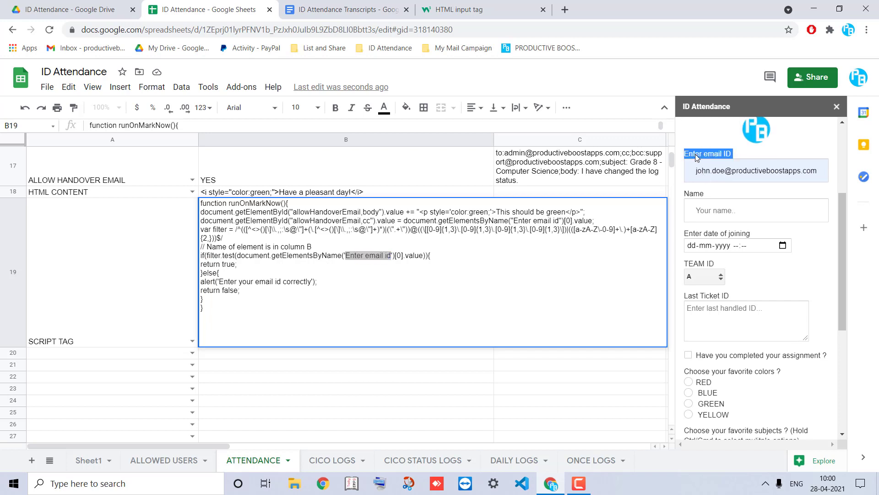
click(366, 255)
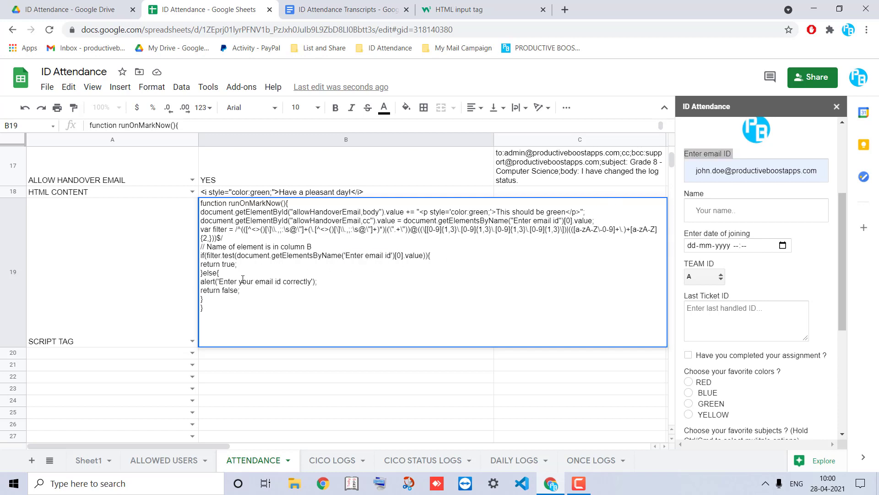
double_click(225, 265)
click(353, 393)
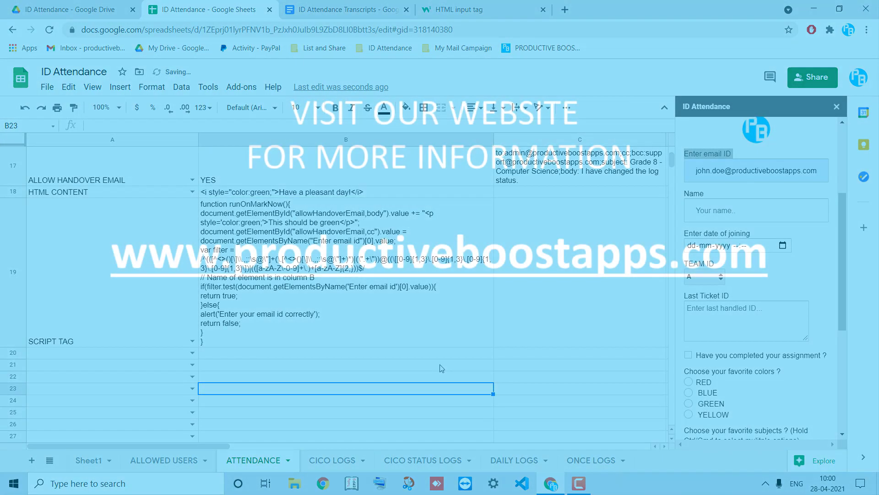